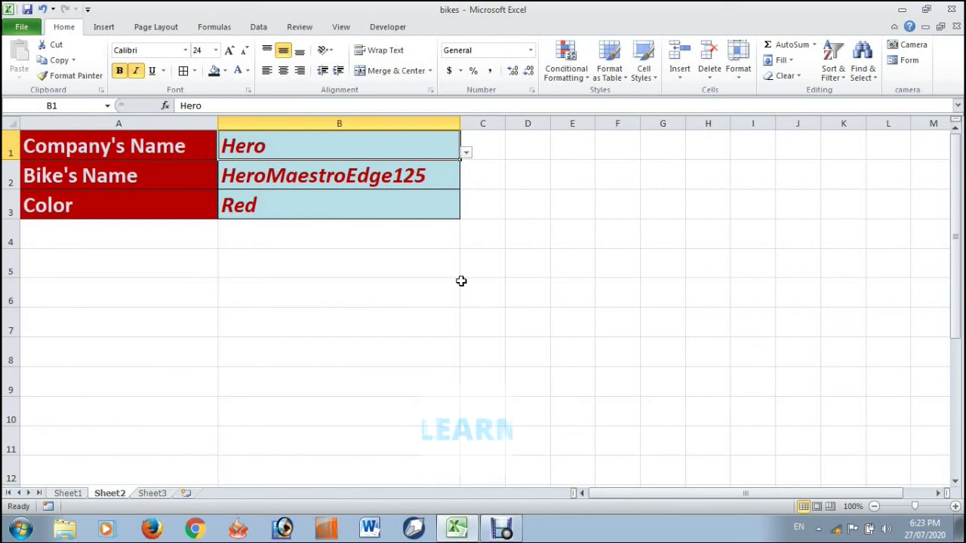
left_click(257, 29)
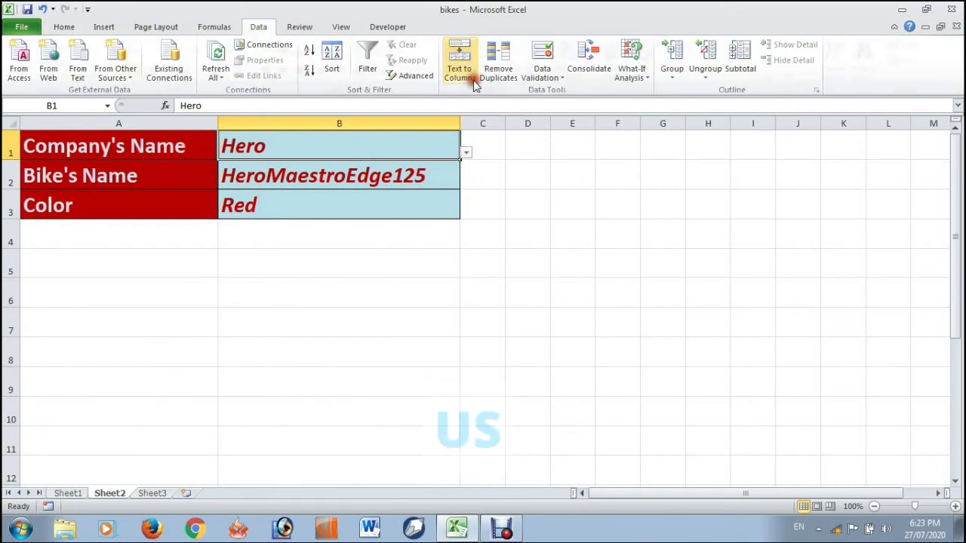
left_click(551, 79)
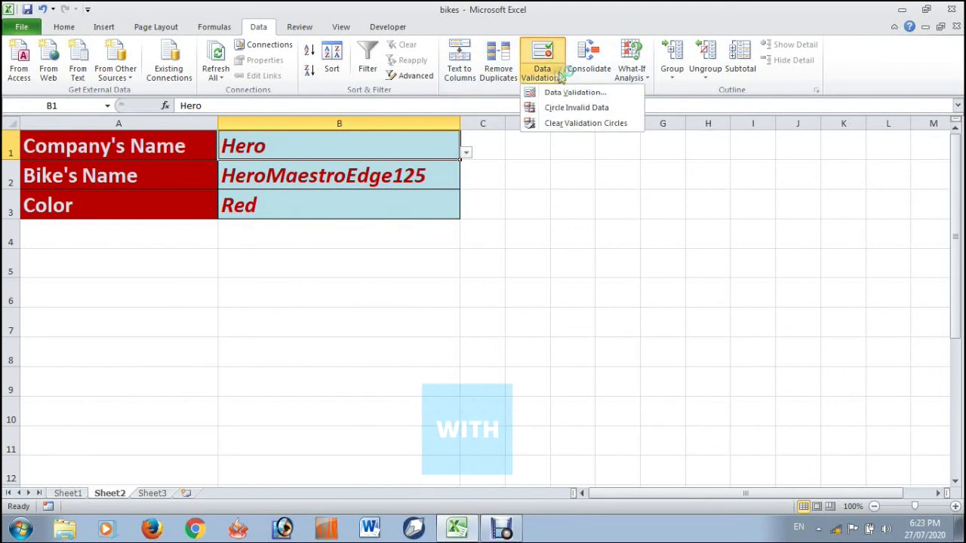
left_click(427, 5)
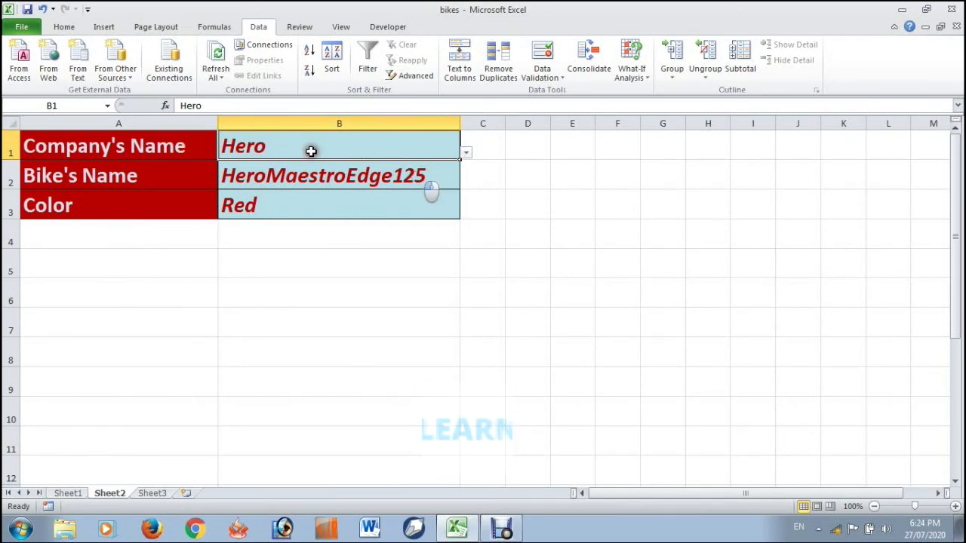
Check the bike names offered in B2, and choose Bajaj as the company's name in B1
left_click(319, 173)
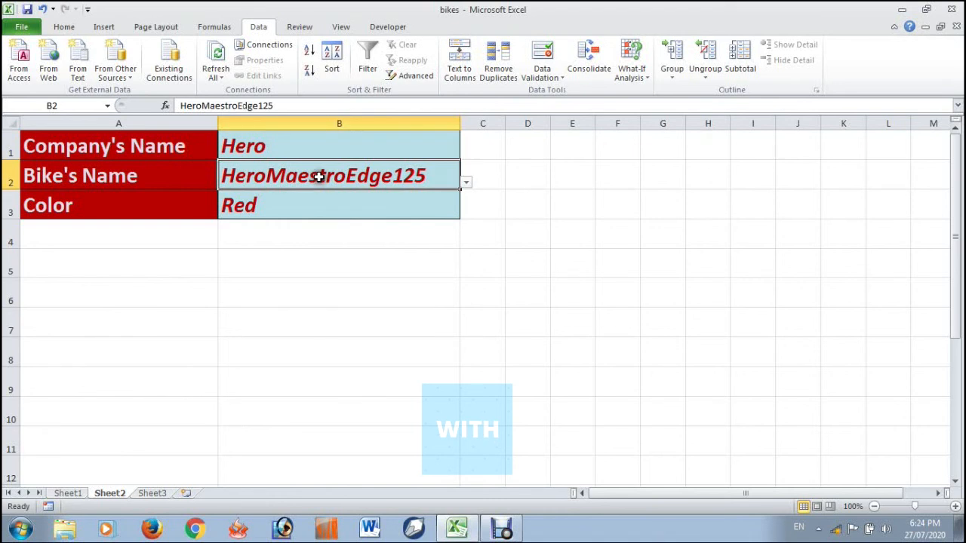
left_click(467, 185)
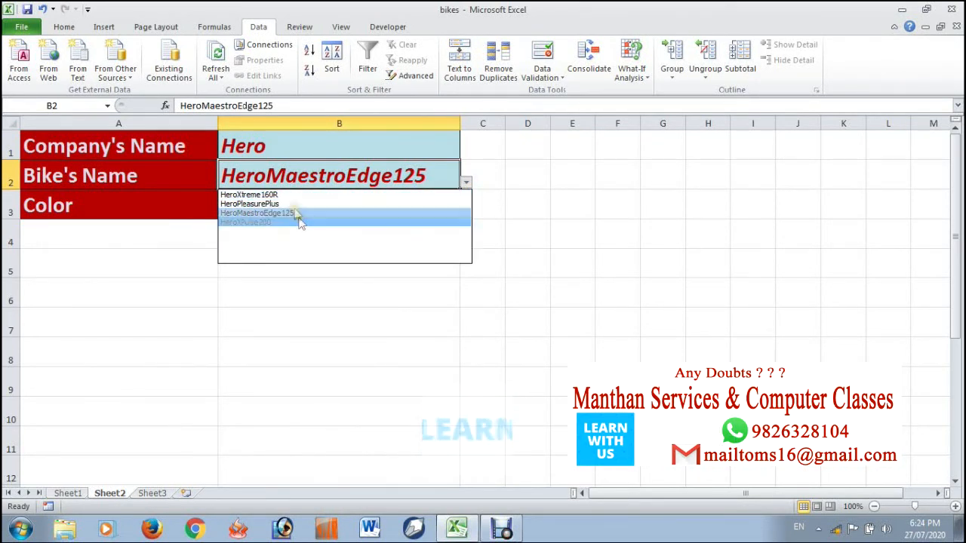
left_click(350, 147)
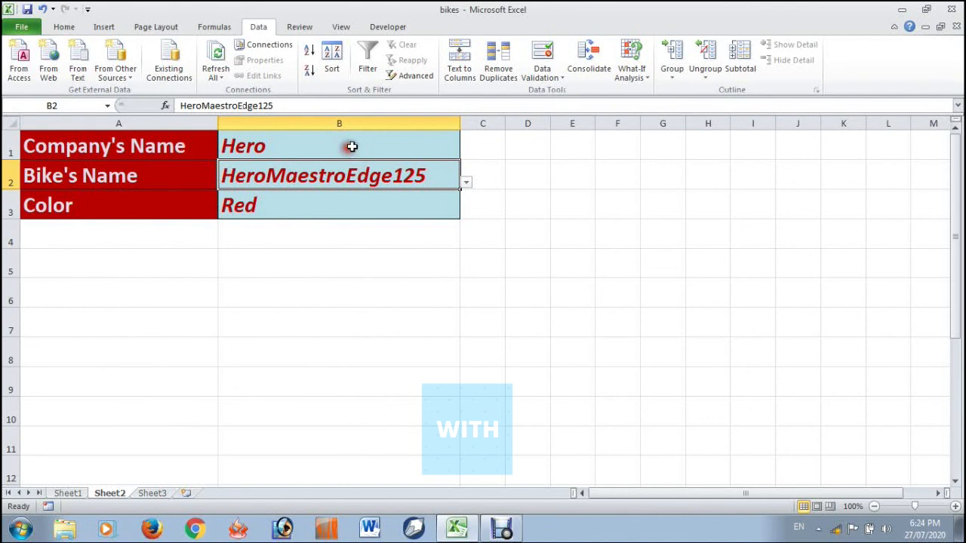
left_click(413, 145)
left_click(467, 153)
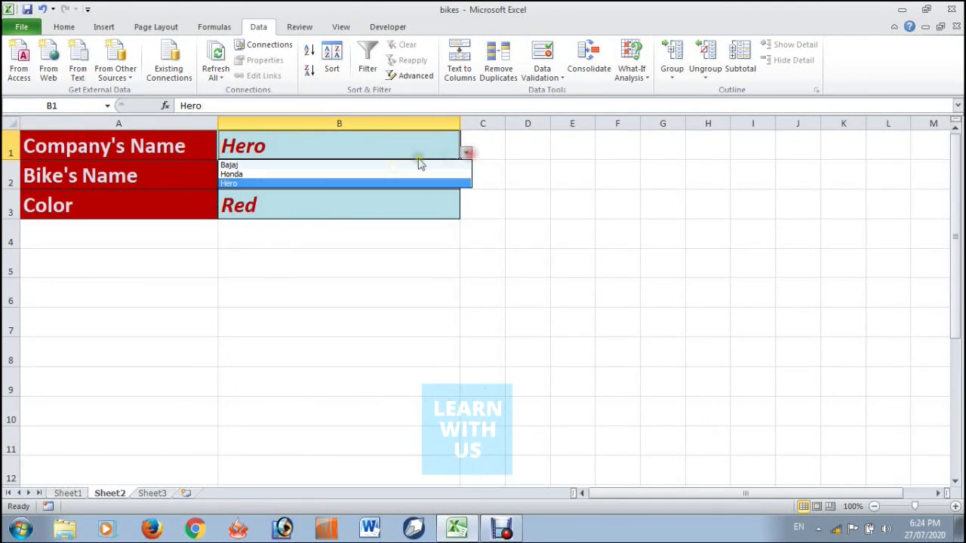
left_click(252, 166)
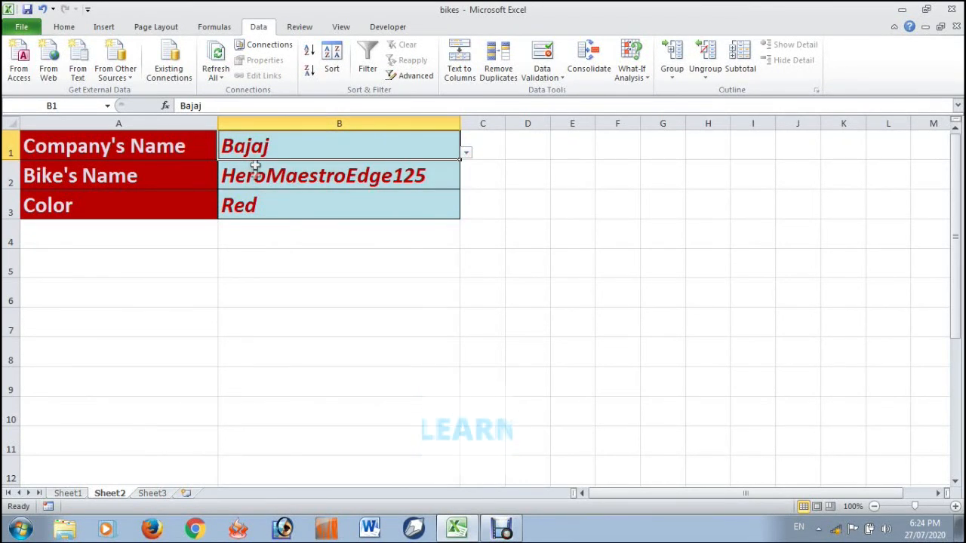
Choose BajajPulsarNS 200. as the bike's name in B2
left_click(329, 177)
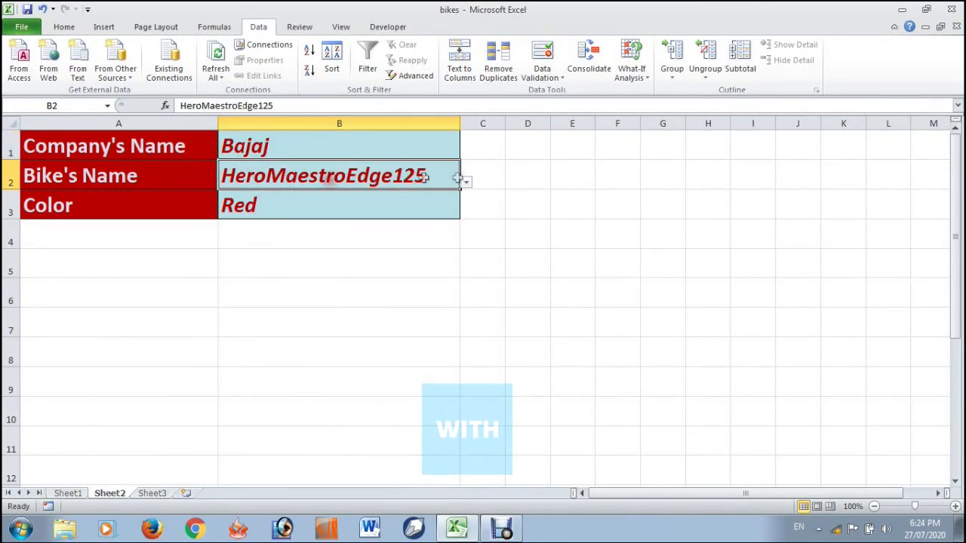
left_click(466, 183)
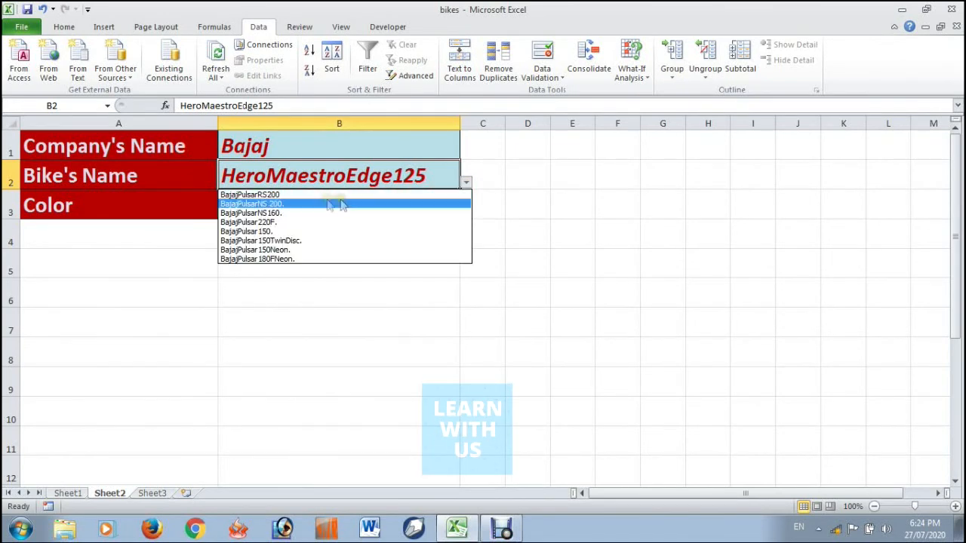
left_click(294, 202)
left_click(341, 206)
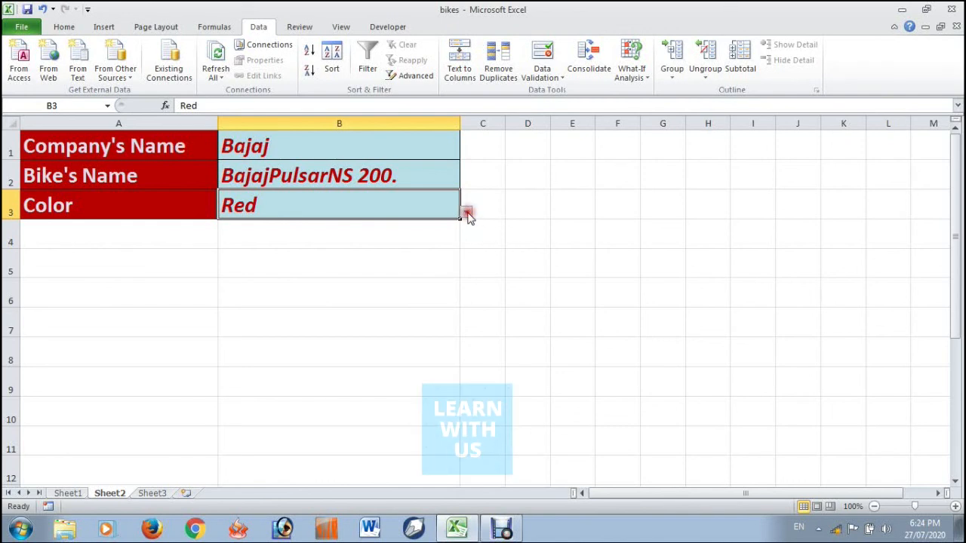
Choose BajajPulsarRS200 as the bike's name in B2 and check the colours offered in B3
left_click(431, 181)
left_click(465, 183)
left_click(399, 199)
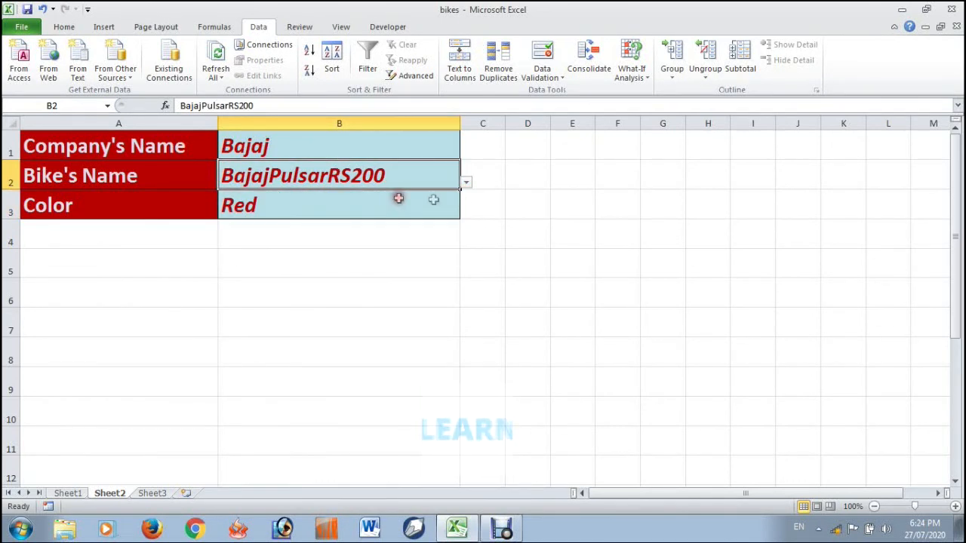
left_click(427, 209)
left_click(466, 214)
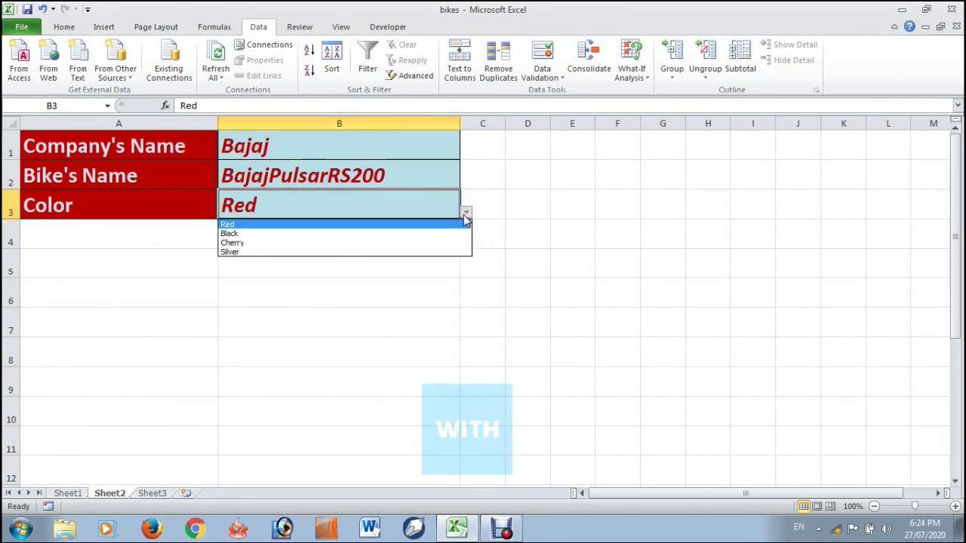
left_click(465, 215)
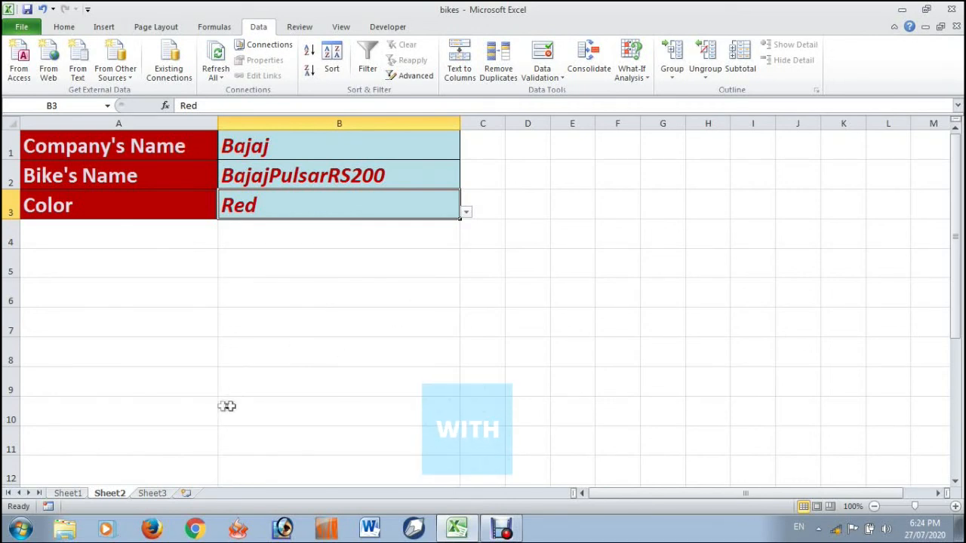
Examine the company list in column A of Sheet1 and compare each company with its matching column heading
left_click(80, 493)
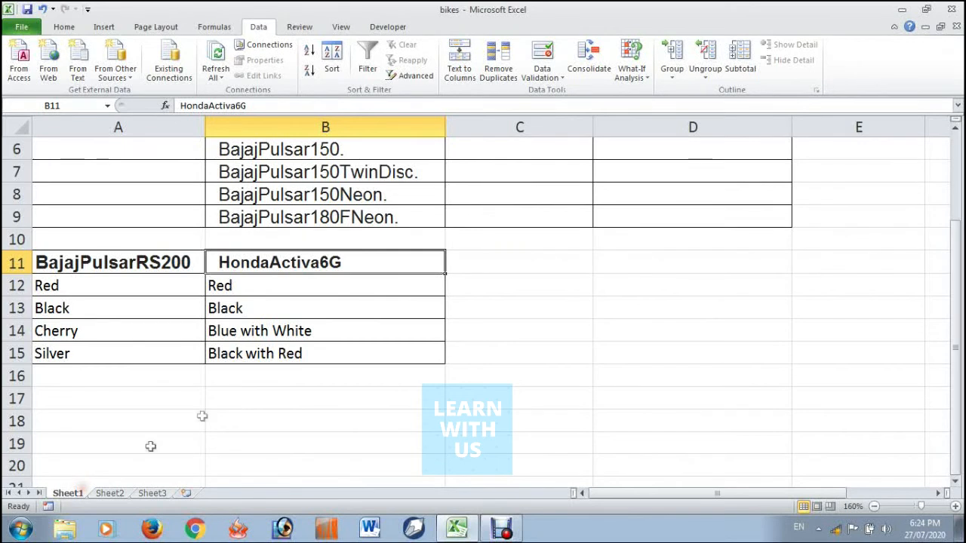
scroll(404, 301, "up", 2)
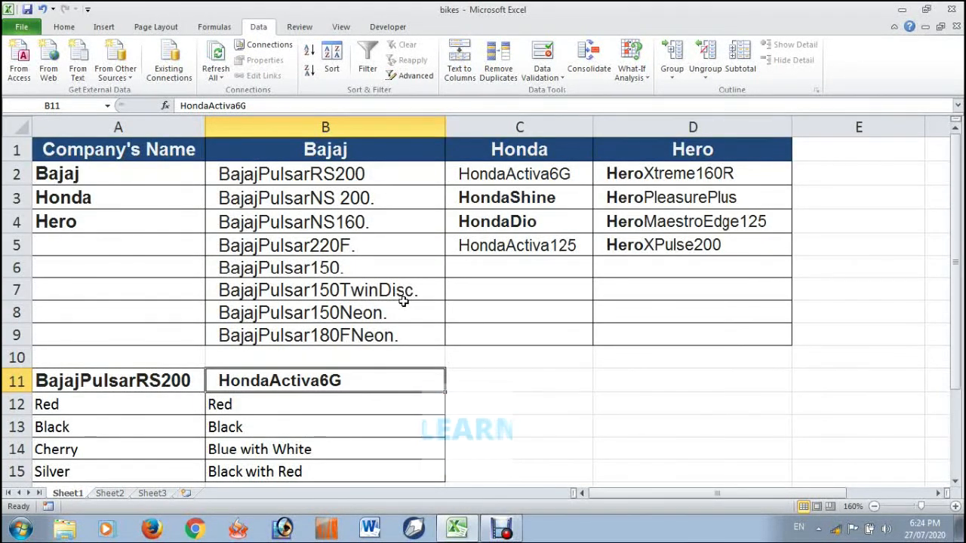
left_click_drag(138, 151, 146, 237)
left_click(76, 173)
left_click(79, 198)
left_click(78, 220)
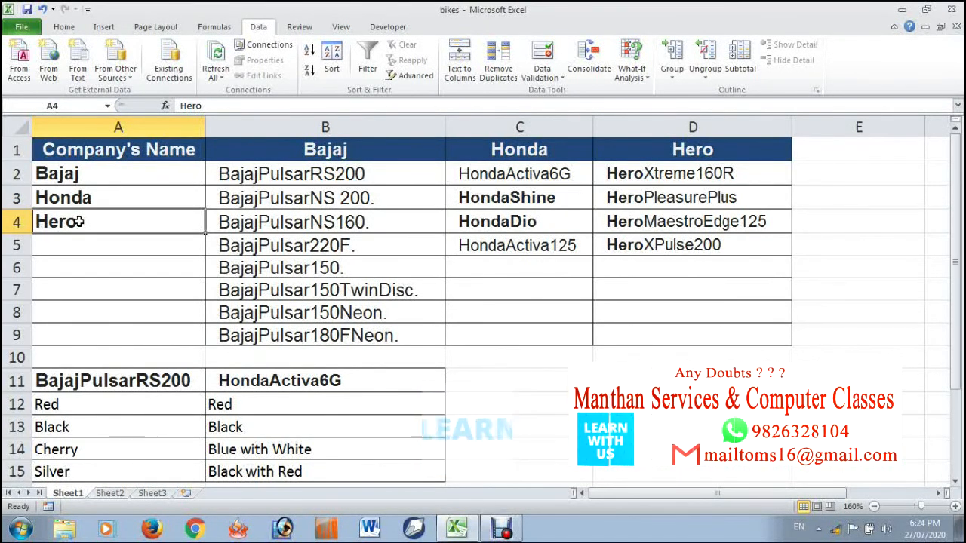
left_click(82, 181)
left_click(294, 157)
left_click(143, 197)
left_click(531, 150)
left_click(79, 223)
left_click(706, 149)
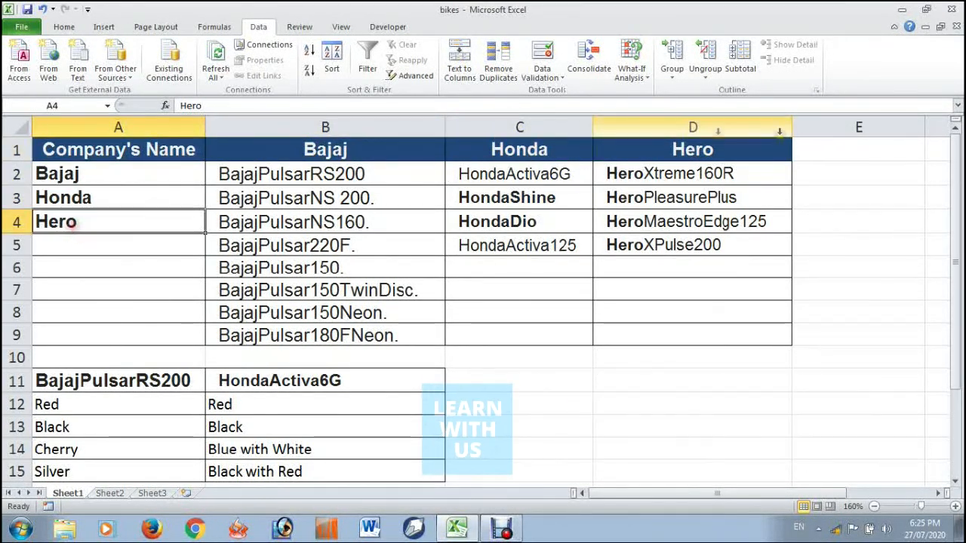
Examine the bike model lists for Bajaj, Honda and Hero and the two colour lists under BajajPulsarRS200 and HondaActiva6G
left_click(285, 176)
left_click_drag(285, 177, 308, 336)
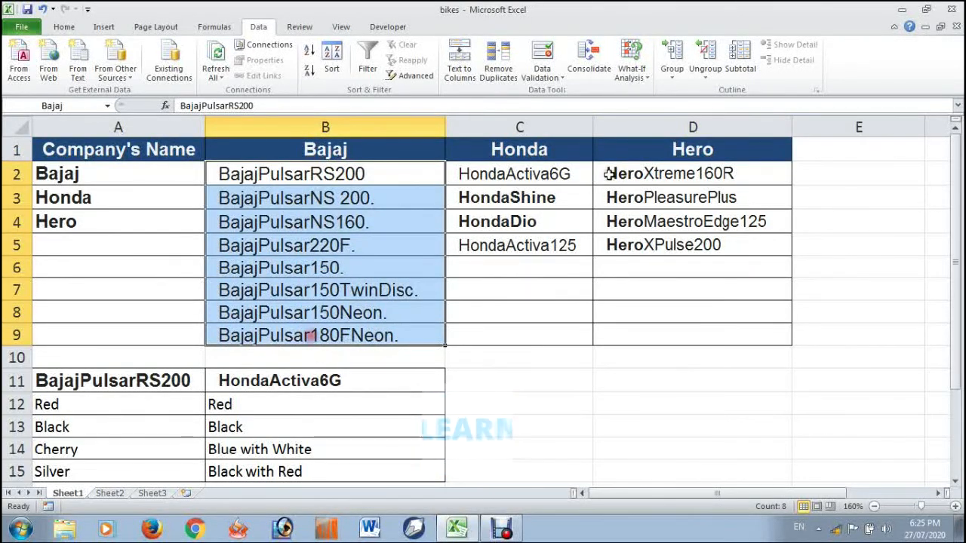
left_click_drag(528, 175, 549, 239)
left_click_drag(637, 175, 638, 260)
scroll(642, 259, "down", 1)
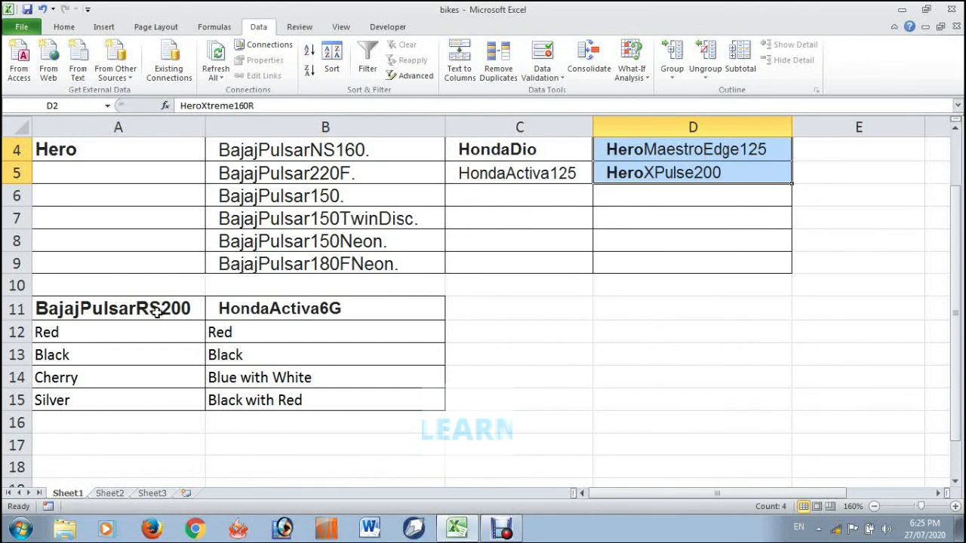
left_click_drag(170, 316, 175, 394)
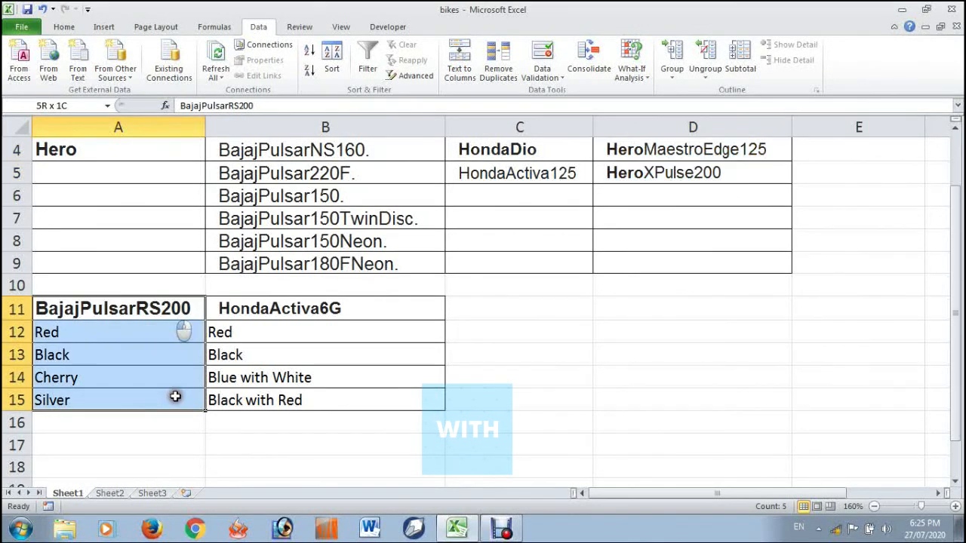
left_click_drag(310, 311, 313, 397)
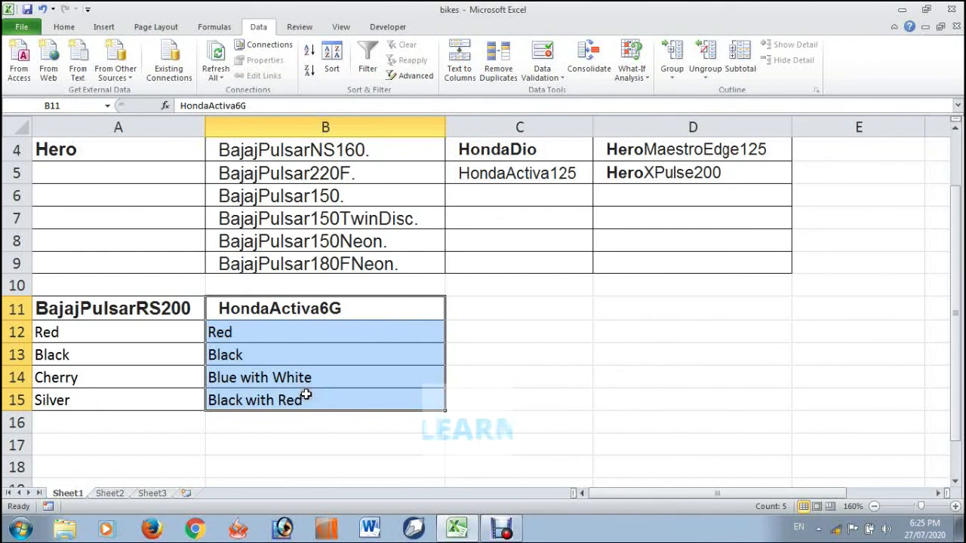
View the completed form on Sheet2 and the empty form on Sheet3, and return to Sheet1
left_click(114, 494)
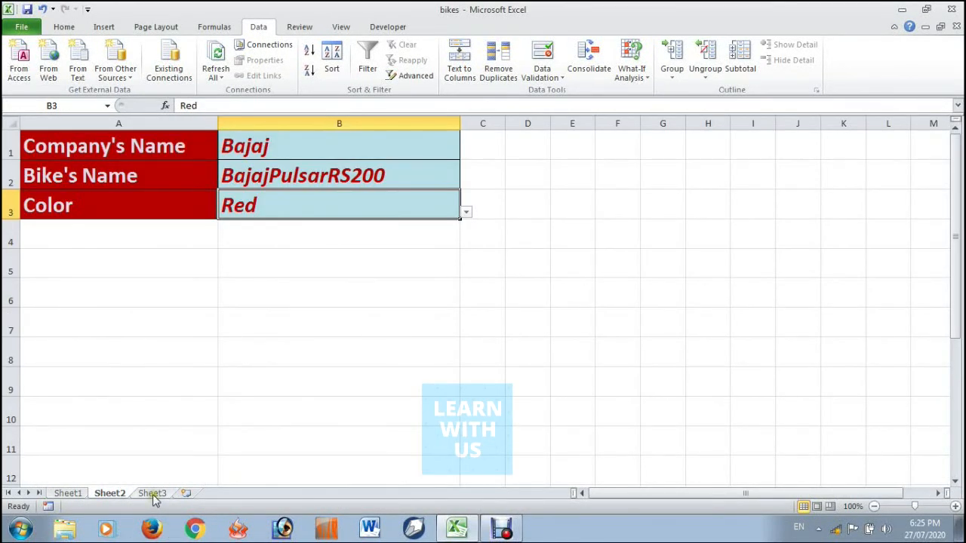
left_click(153, 495)
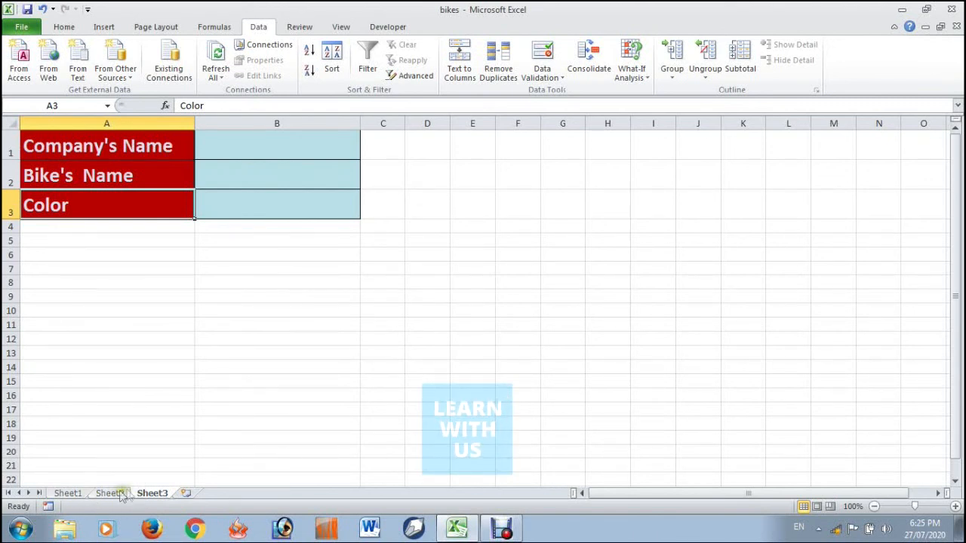
left_click(68, 494)
Check the range names of the Bajaj models in B2:B9 and the Honda models in C2:C5
scroll(151, 261, "up", 1)
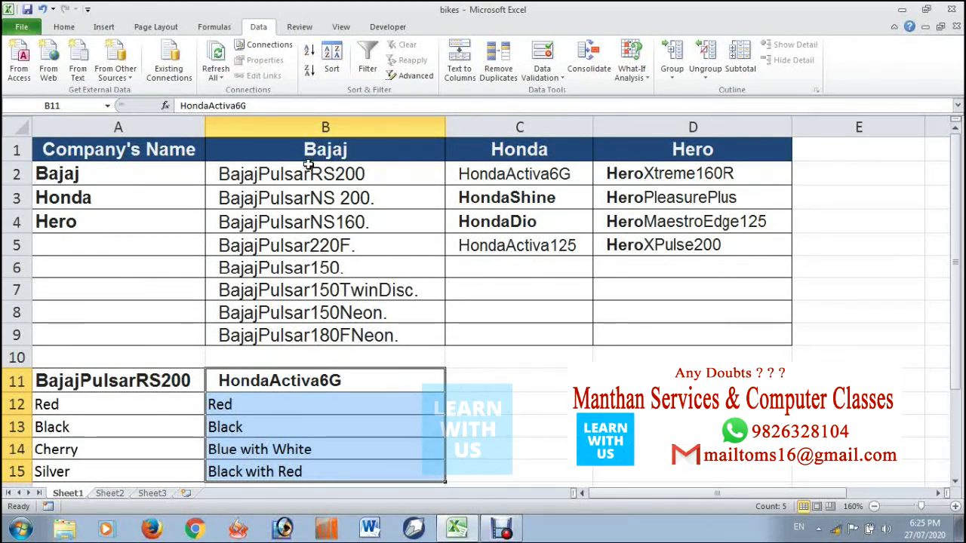
left_click_drag(364, 174, 342, 324)
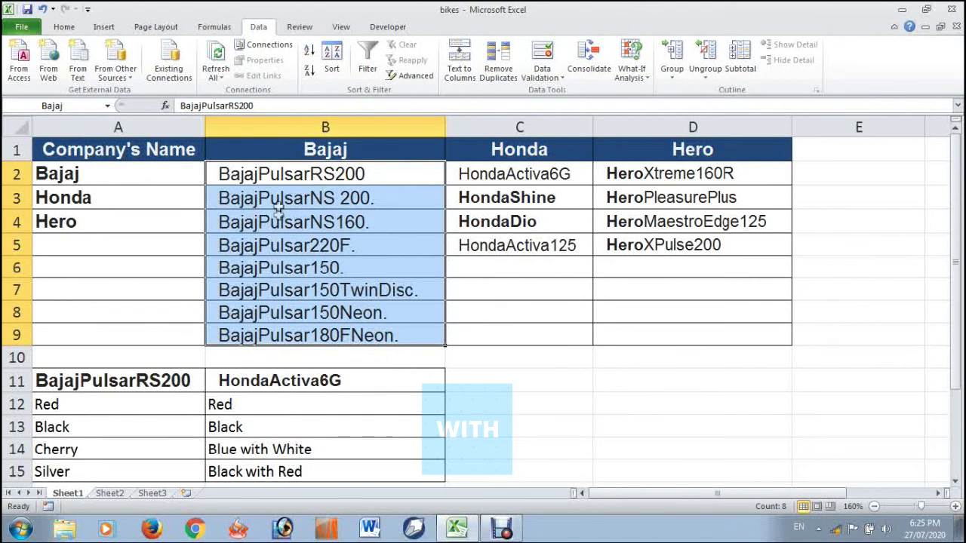
left_click_drag(275, 198, 287, 336)
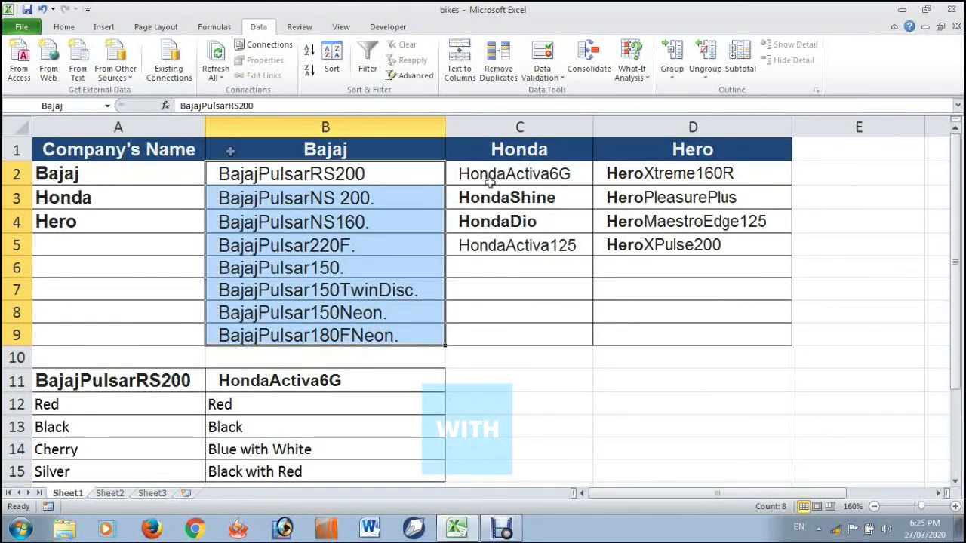
left_click_drag(483, 173, 542, 243)
left_click_drag(548, 175, 541, 245)
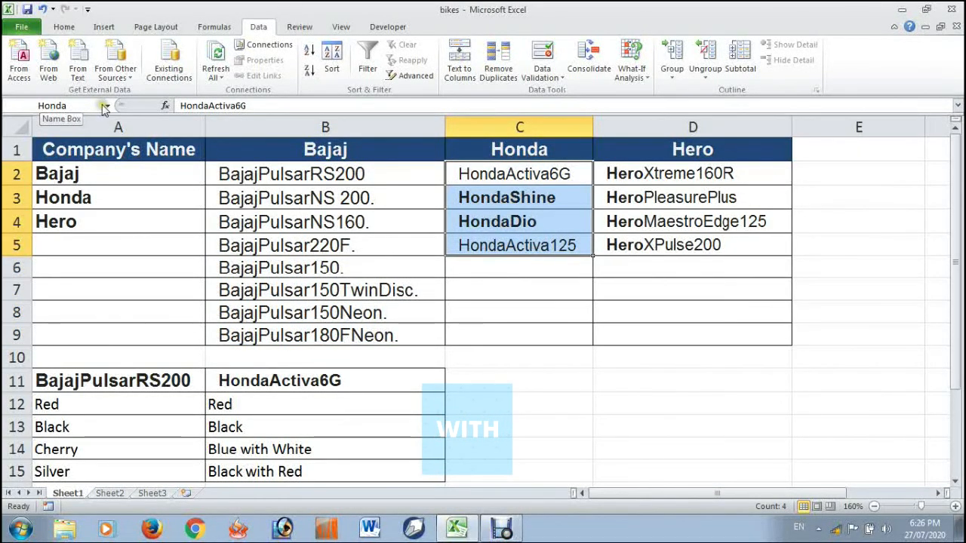
Try to name the Hero models range D2:D5 as Hero
left_click_drag(710, 174, 710, 245)
left_click(674, 173)
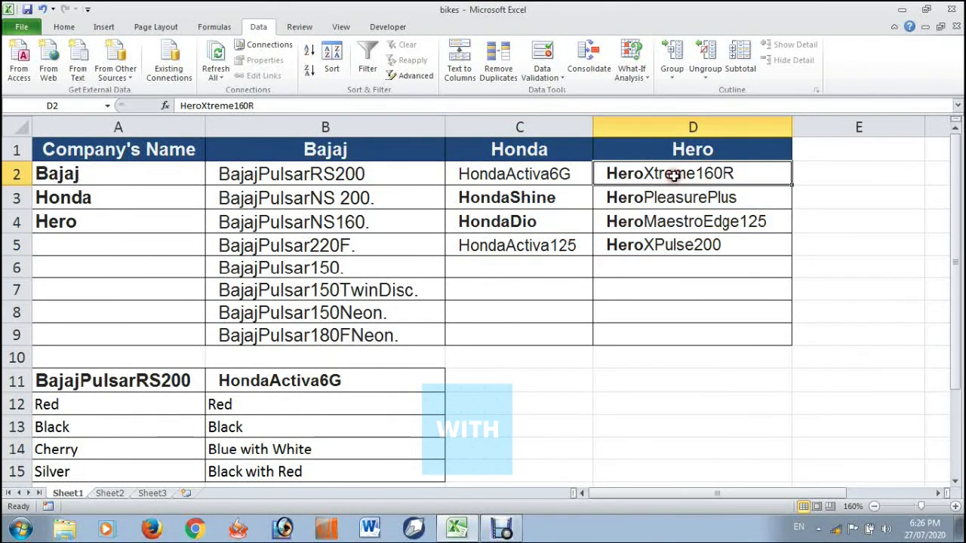
left_click_drag(683, 157, 680, 244)
left_click(678, 242)
left_click(656, 175)
left_click_drag(655, 175, 662, 246)
left_click(94, 106)
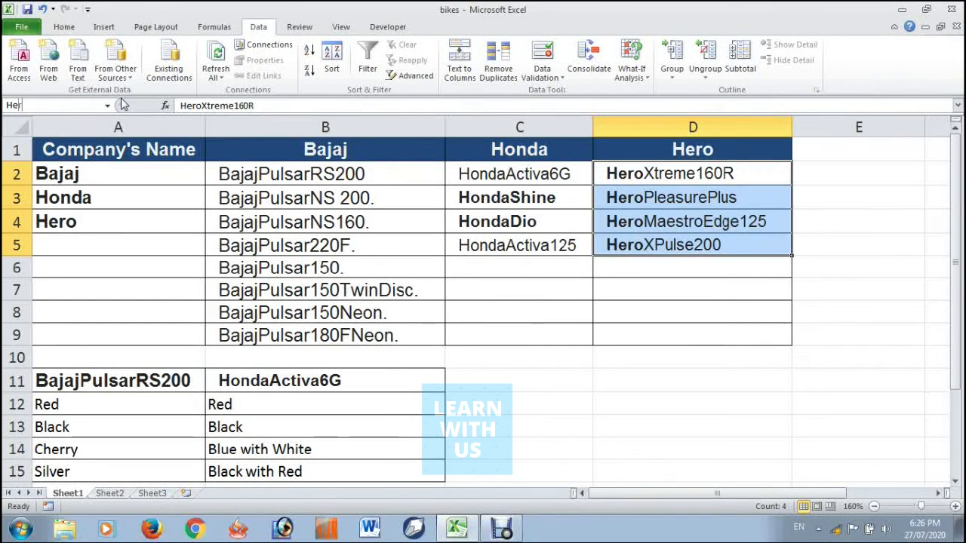
key("Return")
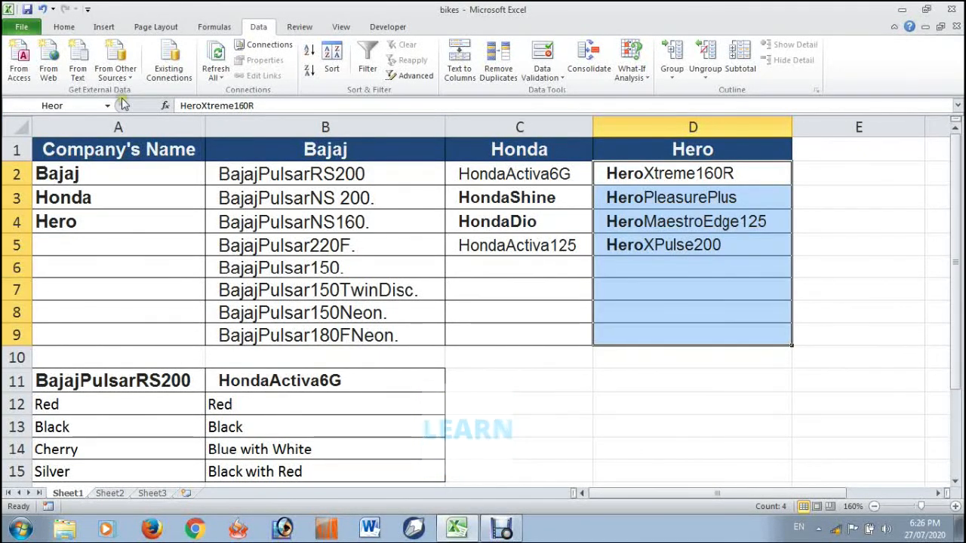
Try to name the range D2:D9 in the Hero column as Hero
left_click_drag(693, 175, 685, 321)
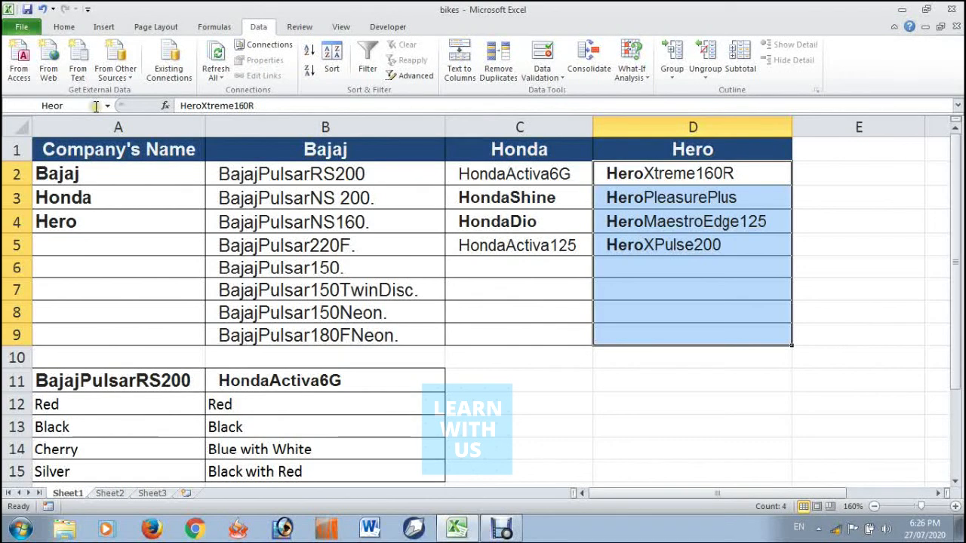
left_click(104, 106)
type("hero")
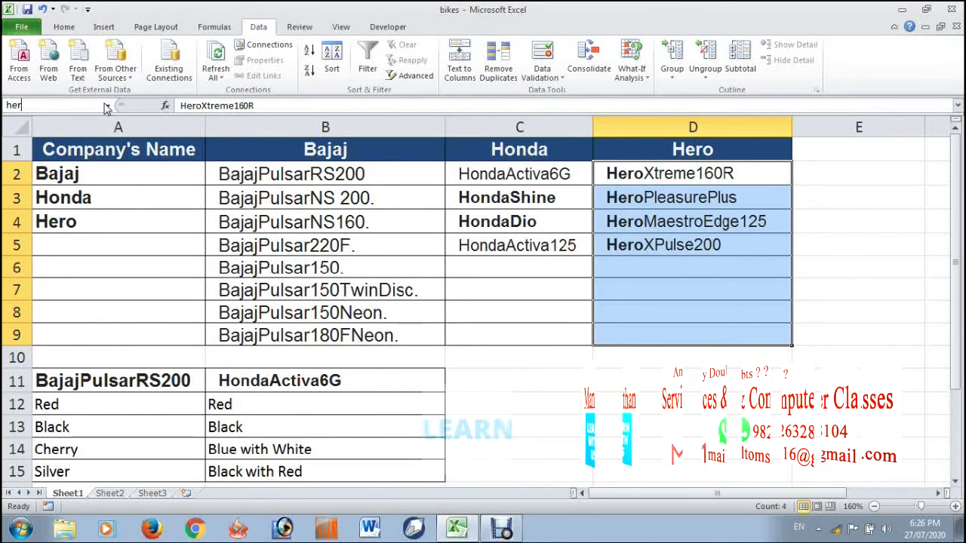
key("BackSpace")
key("BackSpace")
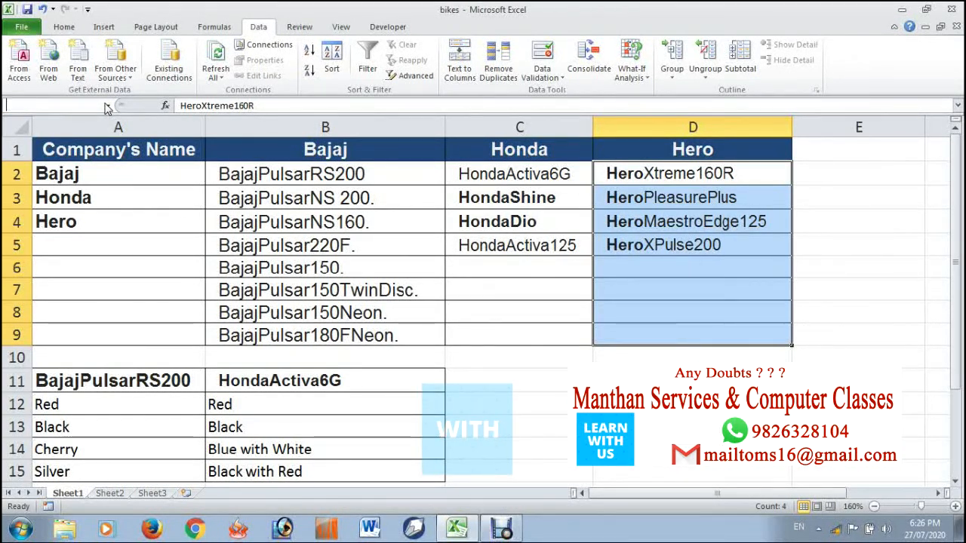
type("Hero")
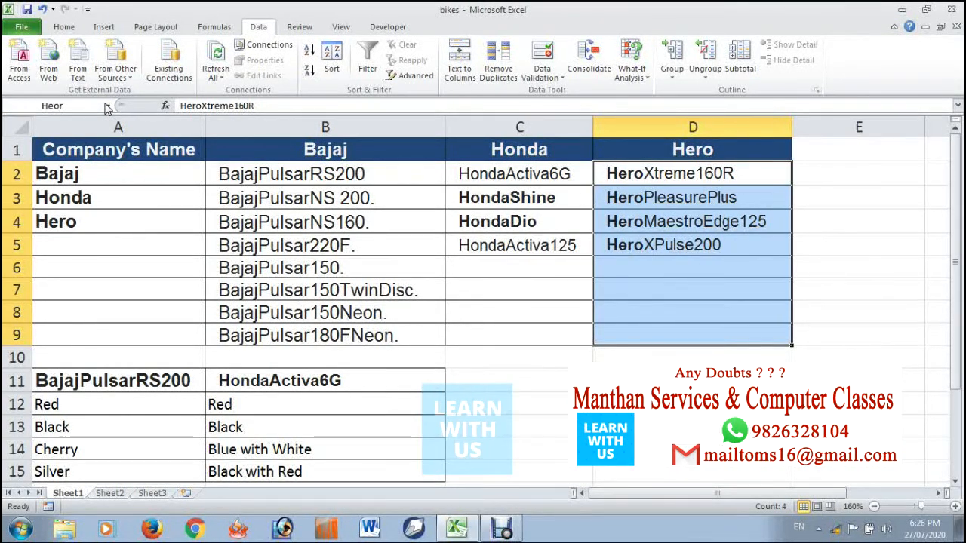
Check the range name of the BajajPulsarRS200 colors in A12:A15 and look over the HondaActiva6G colors beside them
left_click(475, 269)
scroll(476, 284, "down", 2)
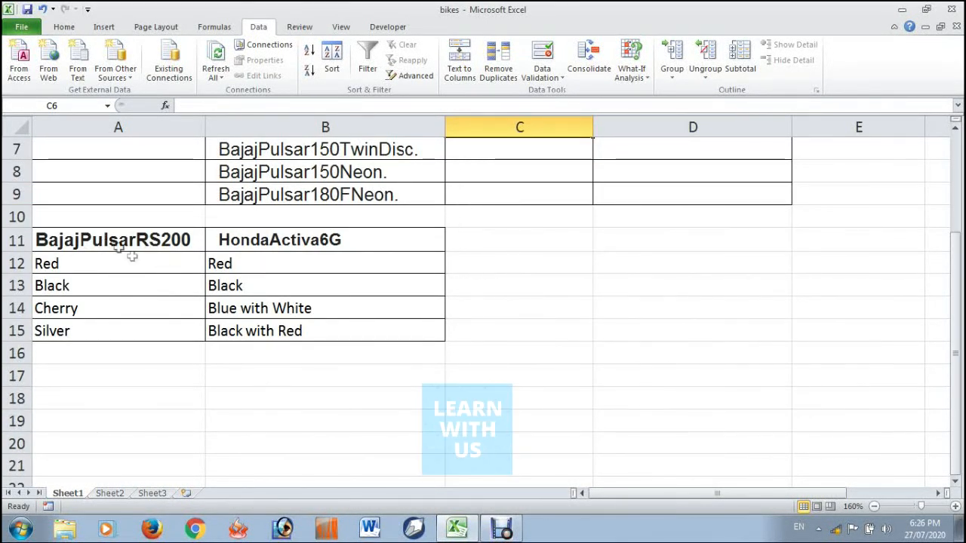
scroll(165, 245, "up", 2)
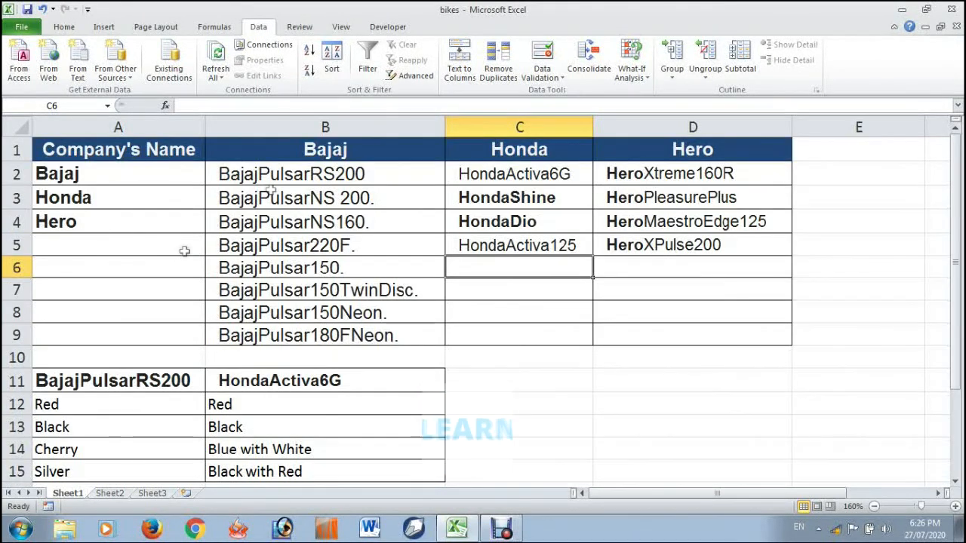
left_click(269, 176)
left_click(131, 379)
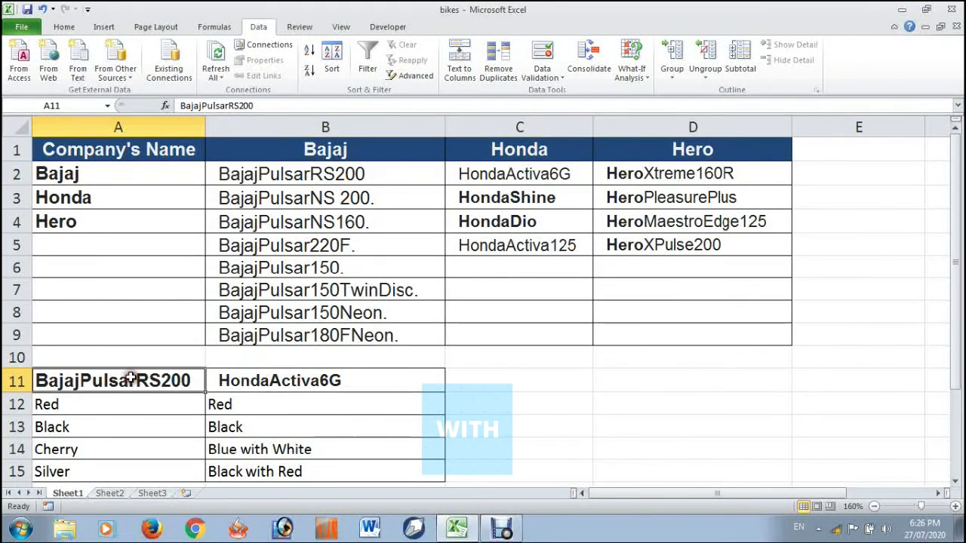
scroll(82, 259, "down", 2)
left_click_drag(82, 259, 74, 340)
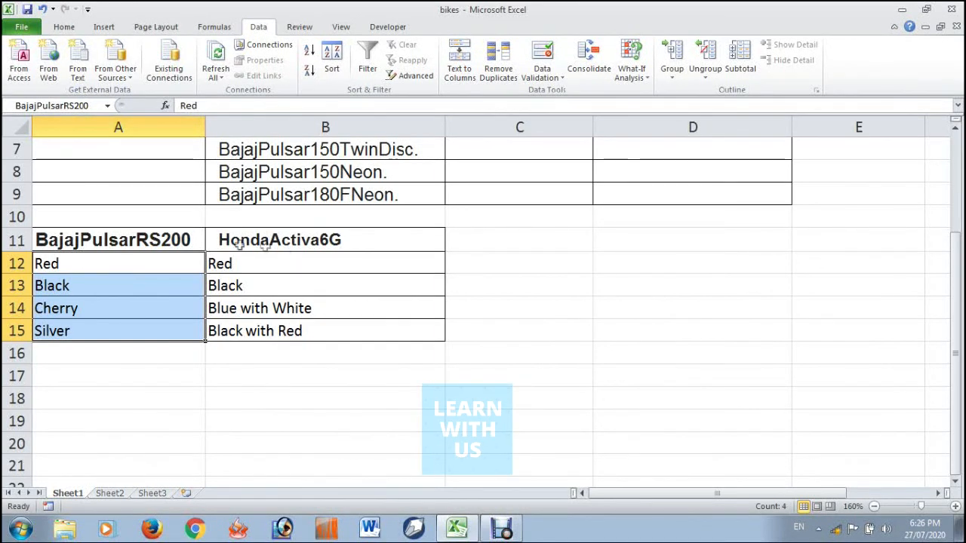
scroll(156, 261, "up", 2)
scroll(244, 301, "down", 3)
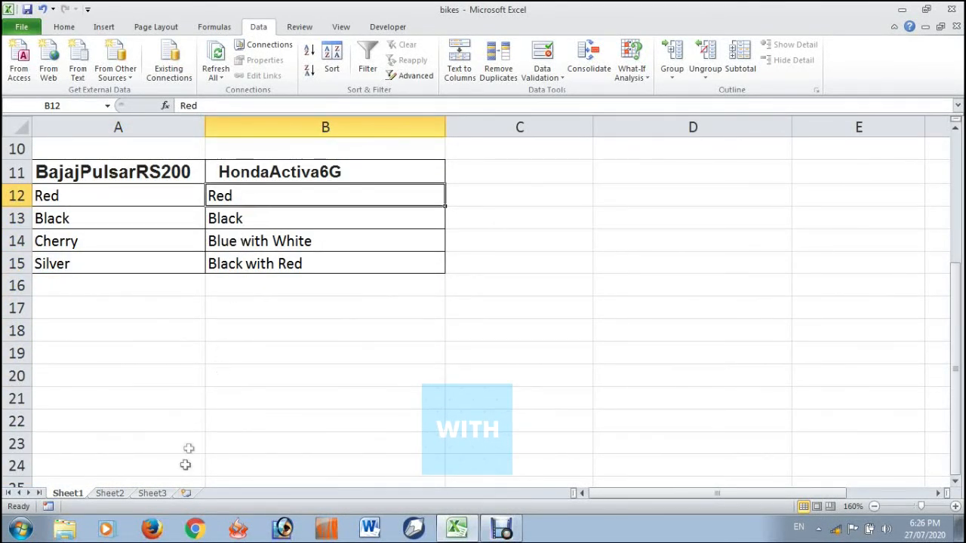
Go to Sheet3 and review the empty input cells B1:B3 for company's name, bike's name and color
left_click(153, 494)
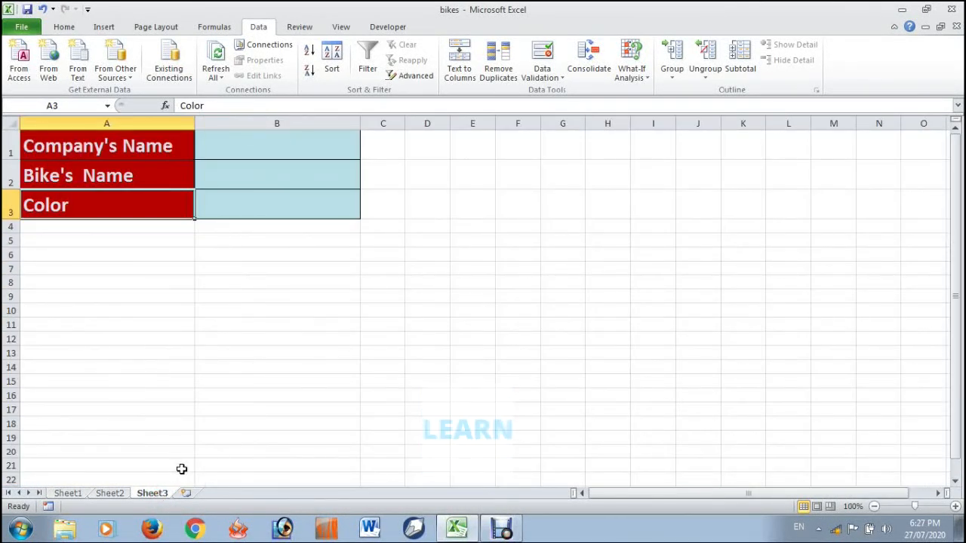
left_click(265, 326)
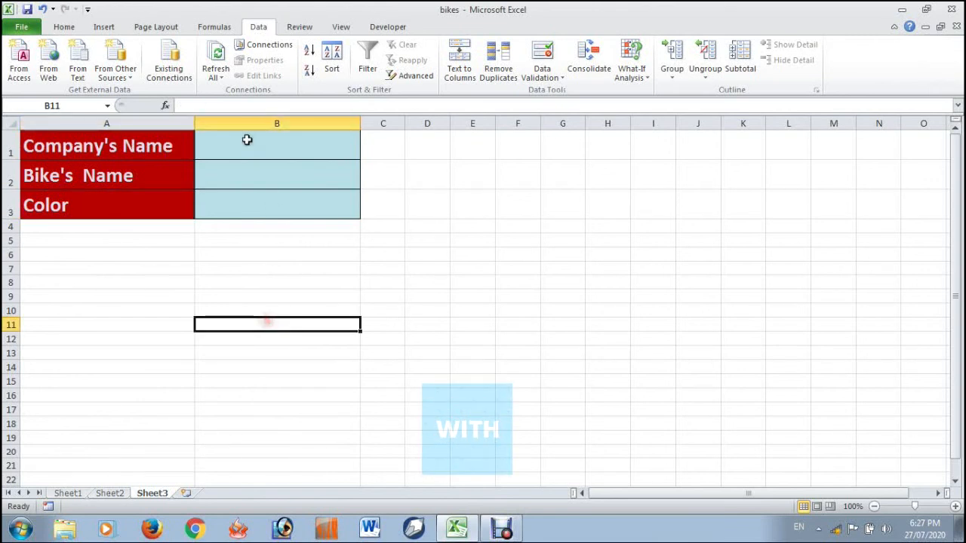
left_click(247, 140)
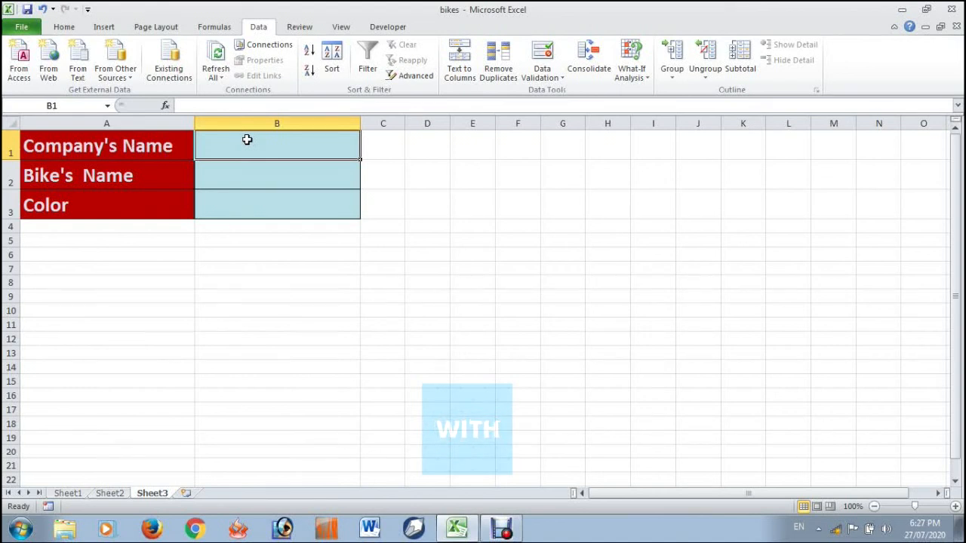
left_click(258, 176)
left_click(270, 210)
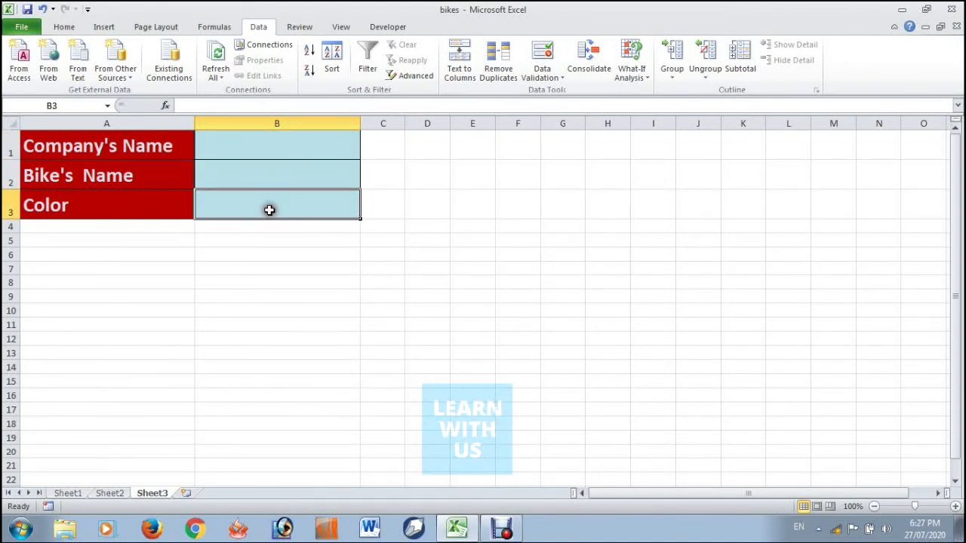
Set the data validation of the Company's Name cell B1 to allow a List
left_click(243, 149)
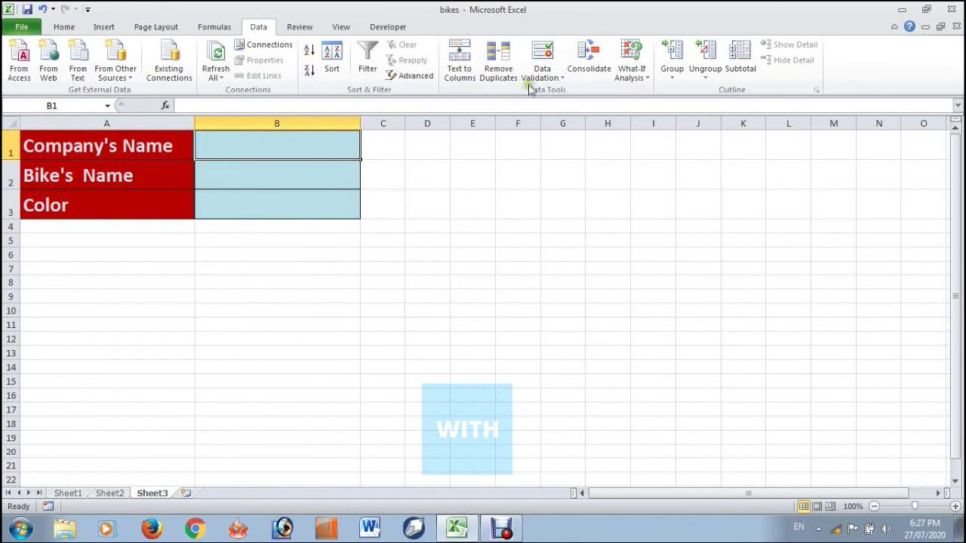
left_click(555, 78)
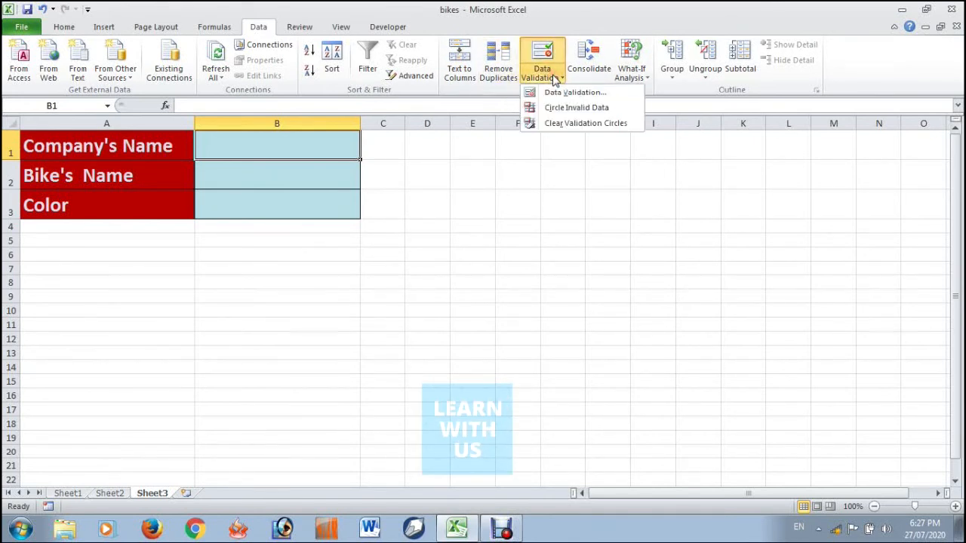
left_click(560, 93)
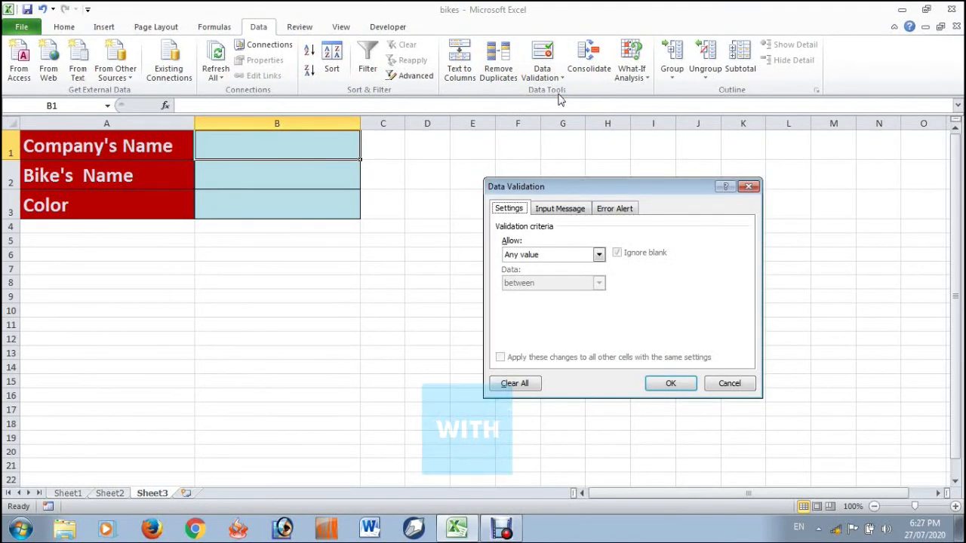
left_click(522, 256)
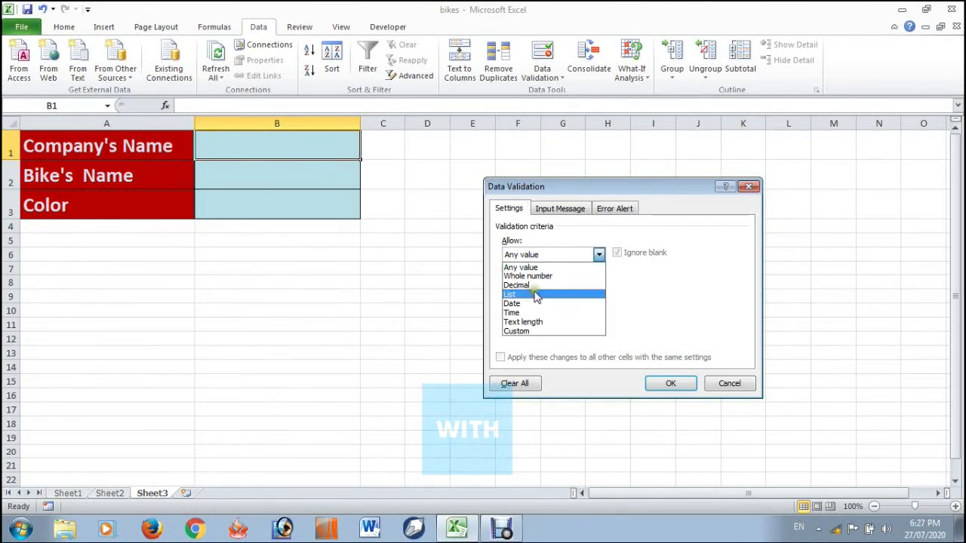
left_click(535, 297)
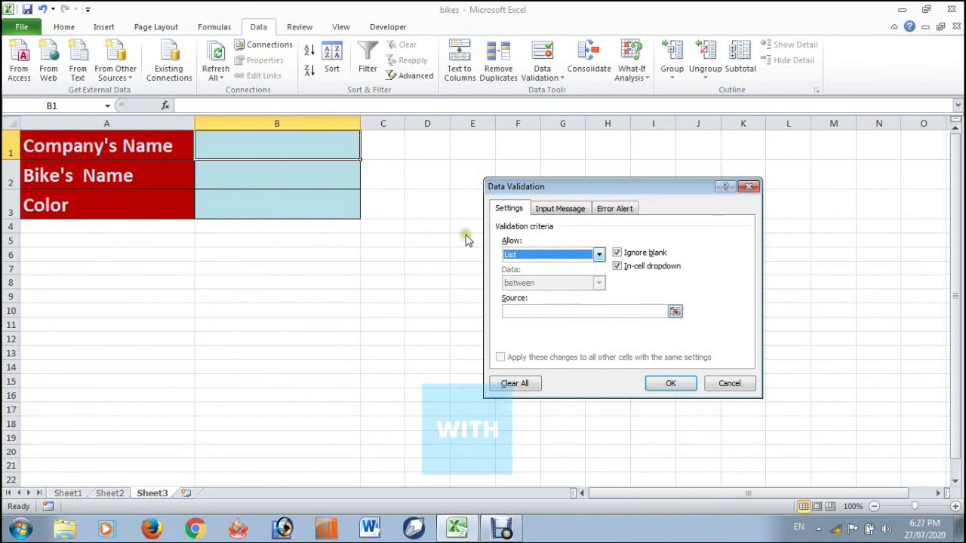
Set the list source for B1 to the company names =Sheet1!$A$2:$A$4
left_click(674, 312)
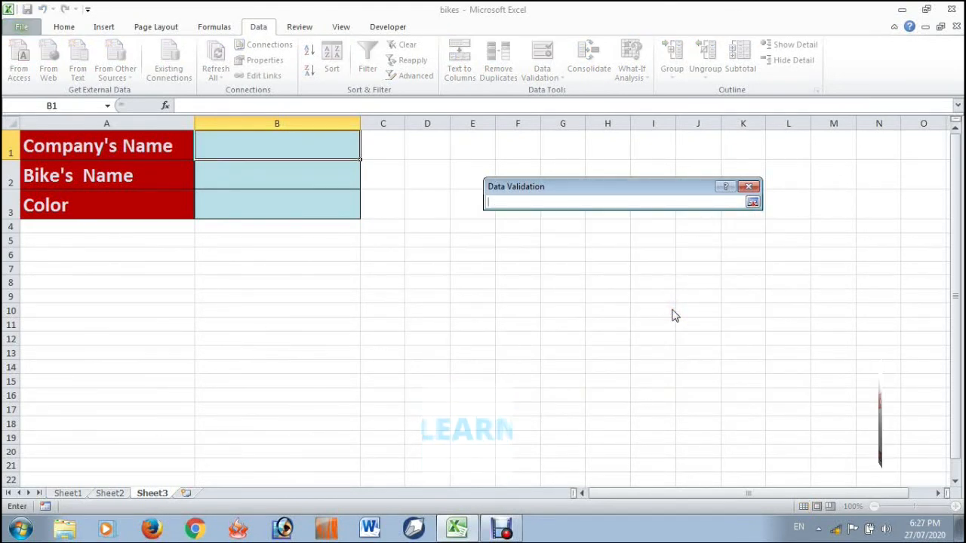
left_click(70, 495)
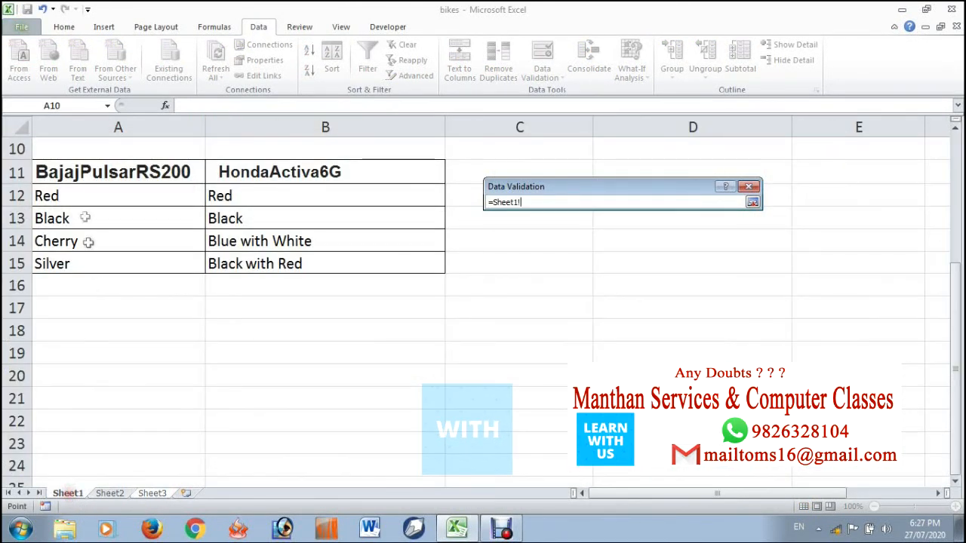
scroll(83, 196, "up", 3)
left_click_drag(83, 173, 78, 219)
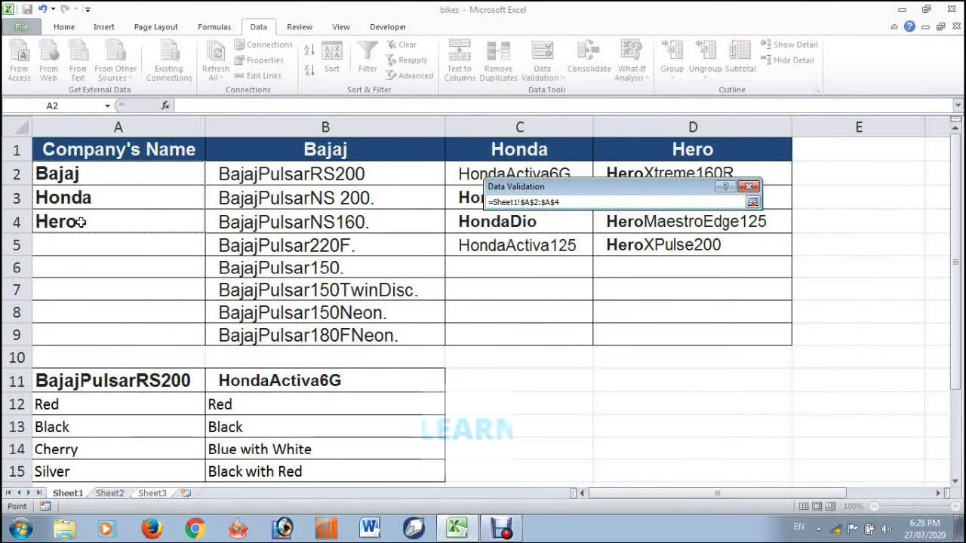
key("Return")
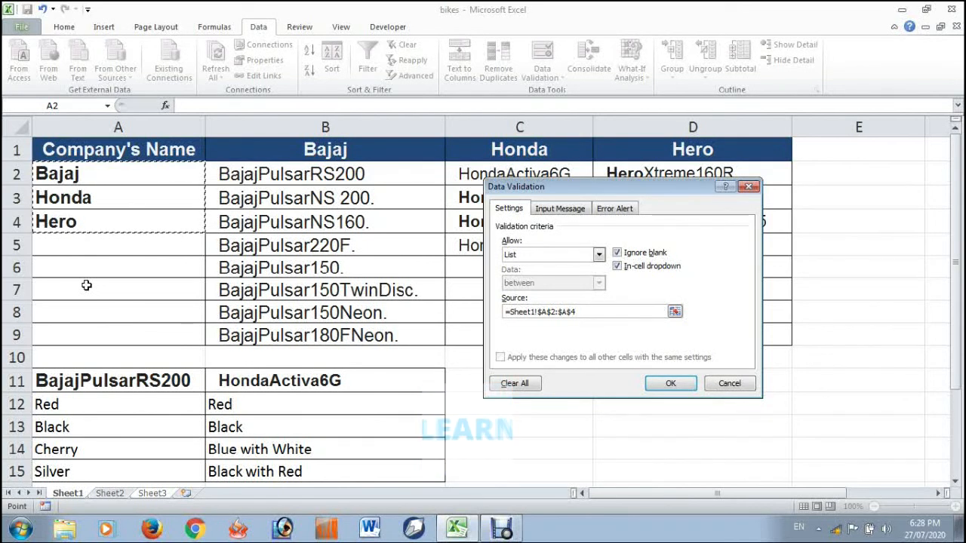
Replace the list source for B1 with Sheet1's company column from A2 through the blank cells below Hero, and apply the validation
left_click_drag(586, 311, 428, 309)
key("BackSpace")
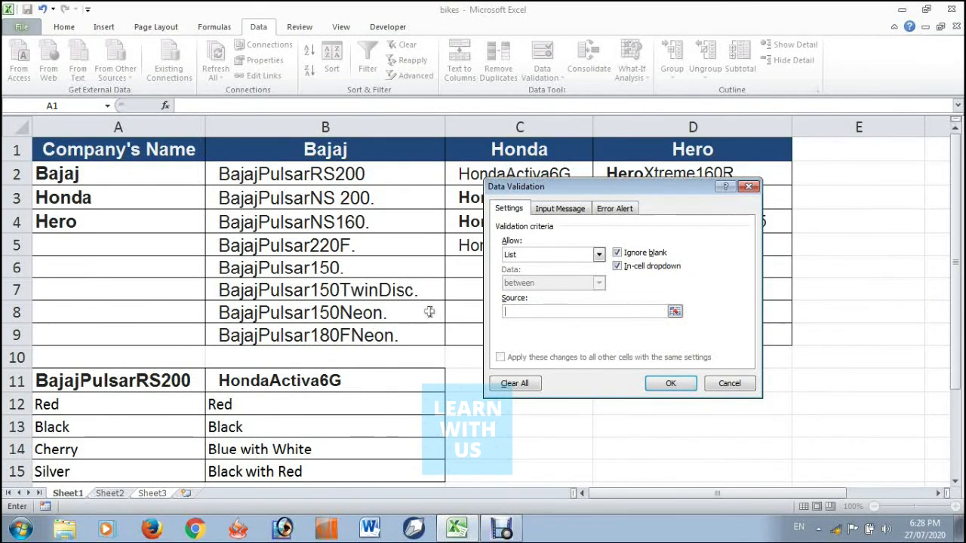
left_click_drag(136, 181, 134, 325)
left_click(670, 386)
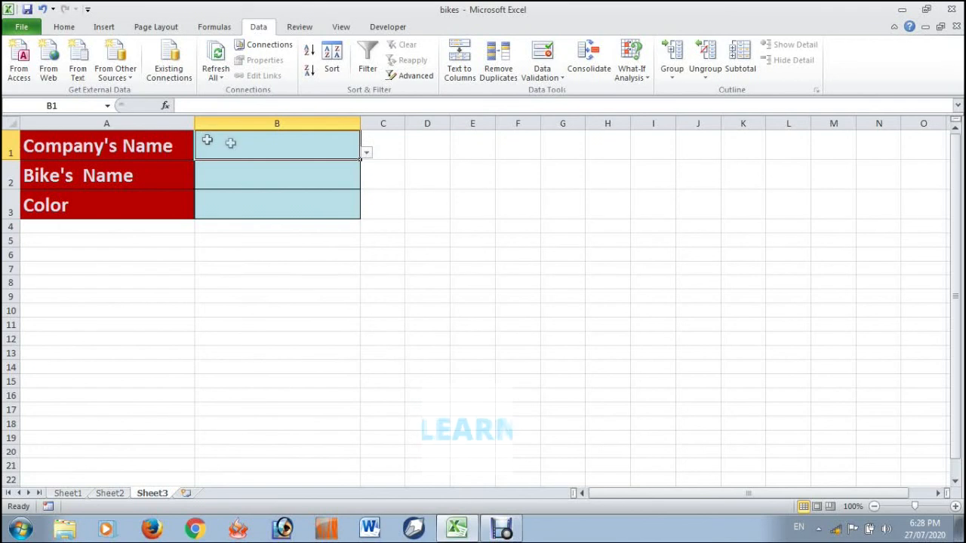
Test the company list in B1 by choosing Bajaj, Honda and Hero in turn
left_click(365, 154)
left_click(240, 164)
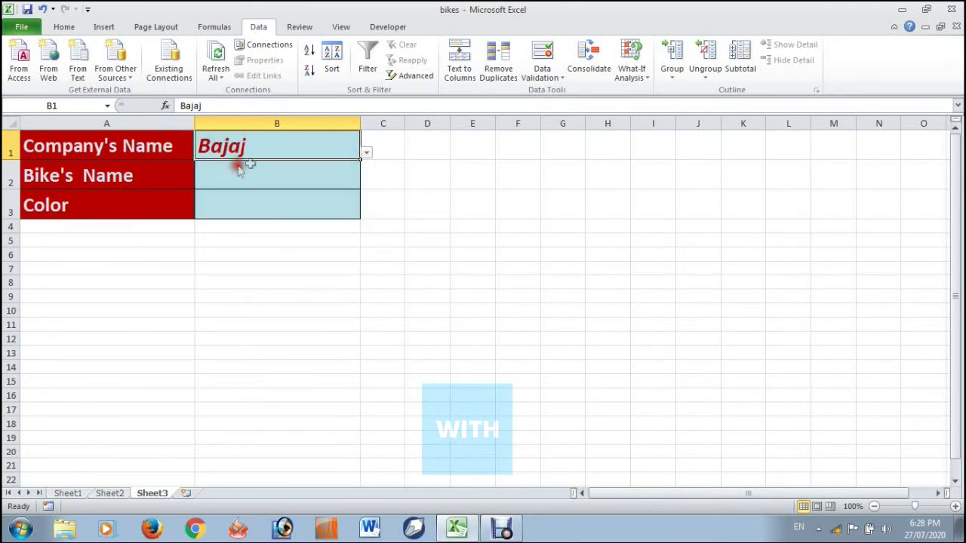
left_click(366, 153)
left_click(260, 176)
left_click(366, 154)
left_click(260, 186)
left_click(85, 171)
left_click(246, 191)
left_click(233, 173)
left_click(308, 146)
Change the company in B1 to Bajaj and again to Honda
left_click(367, 154)
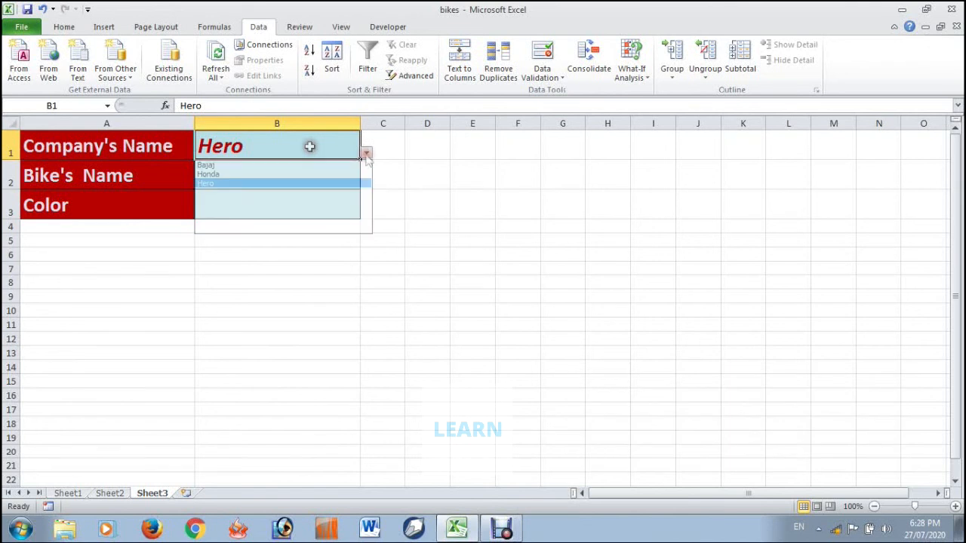
left_click(243, 165)
left_click(237, 183)
left_click(324, 143)
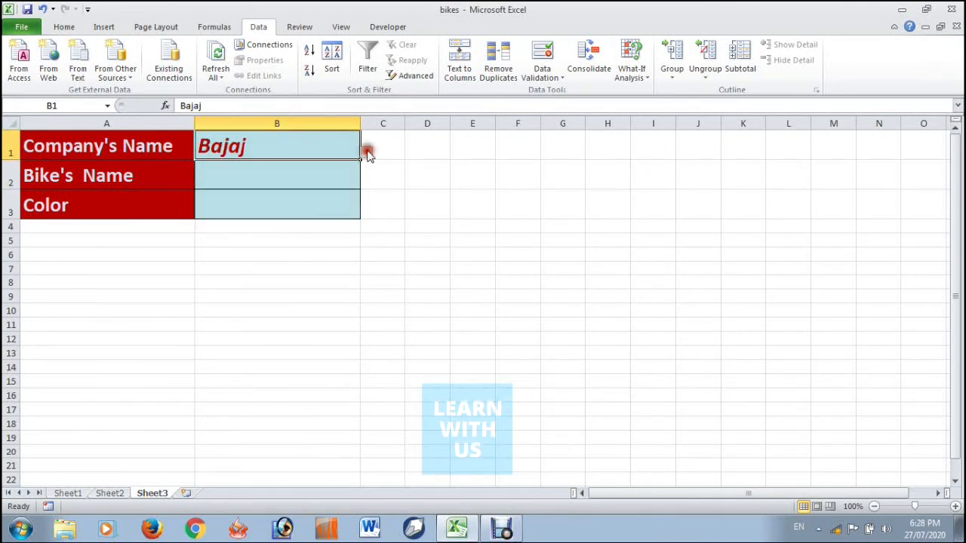
left_click(366, 153)
left_click(257, 175)
left_click(252, 175)
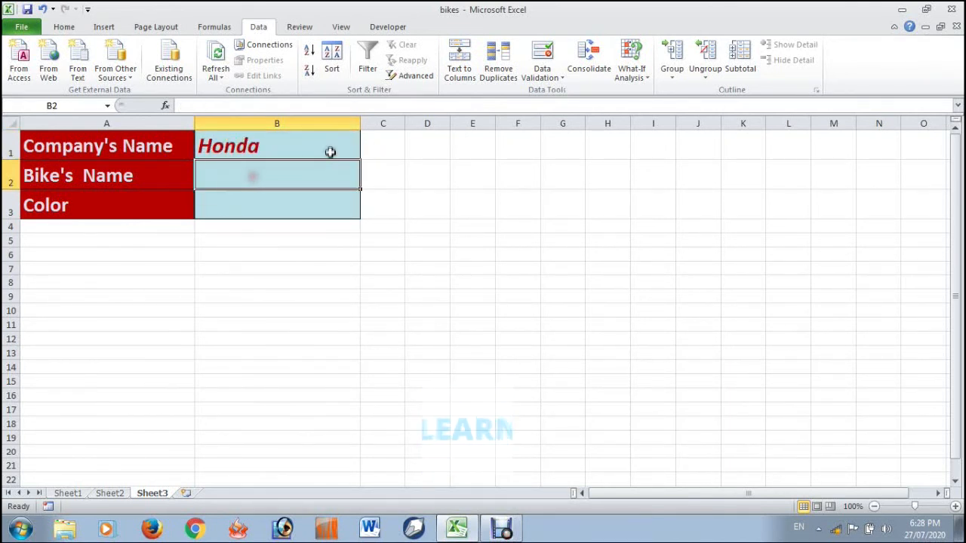
Try Hero as the company in B1 and settle on Bajaj
left_click(330, 149)
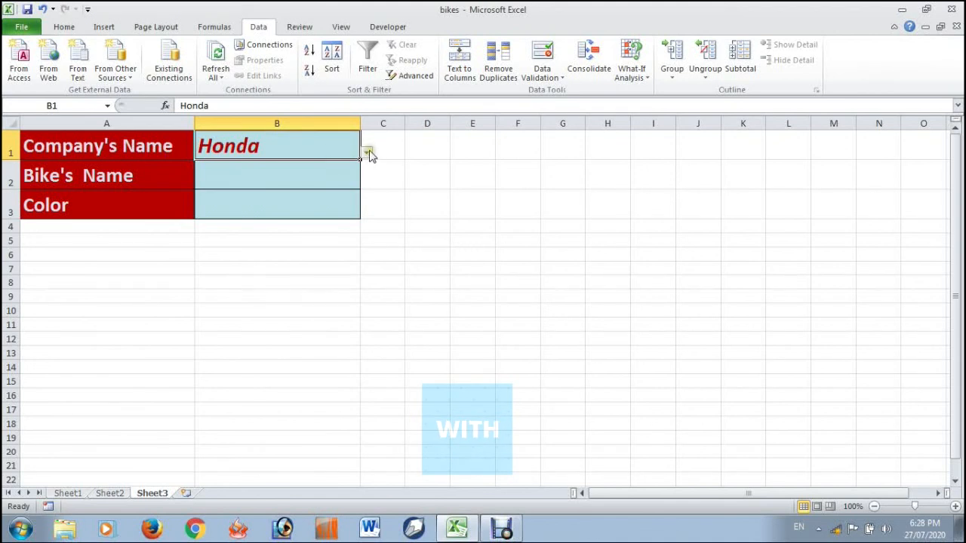
left_click(366, 153)
left_click(229, 185)
left_click(223, 175)
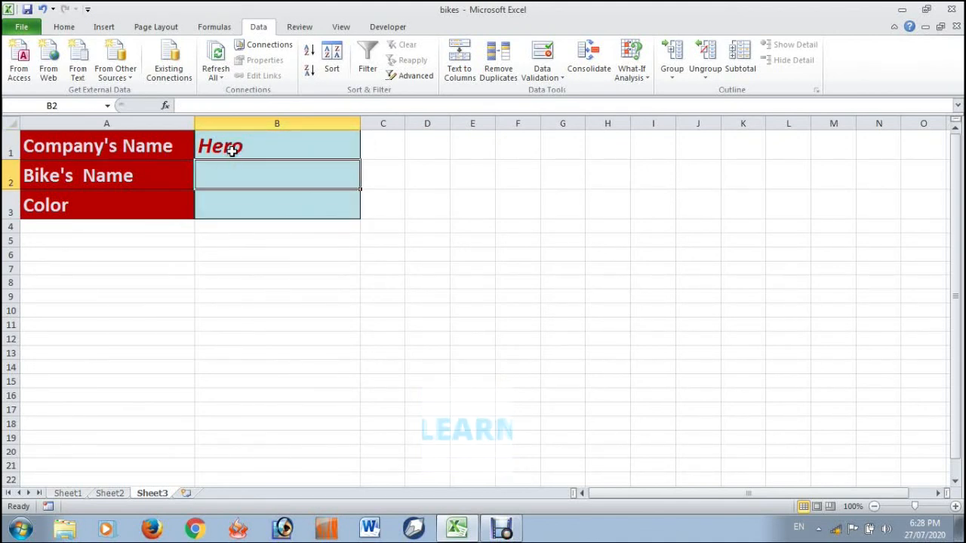
left_click(234, 149)
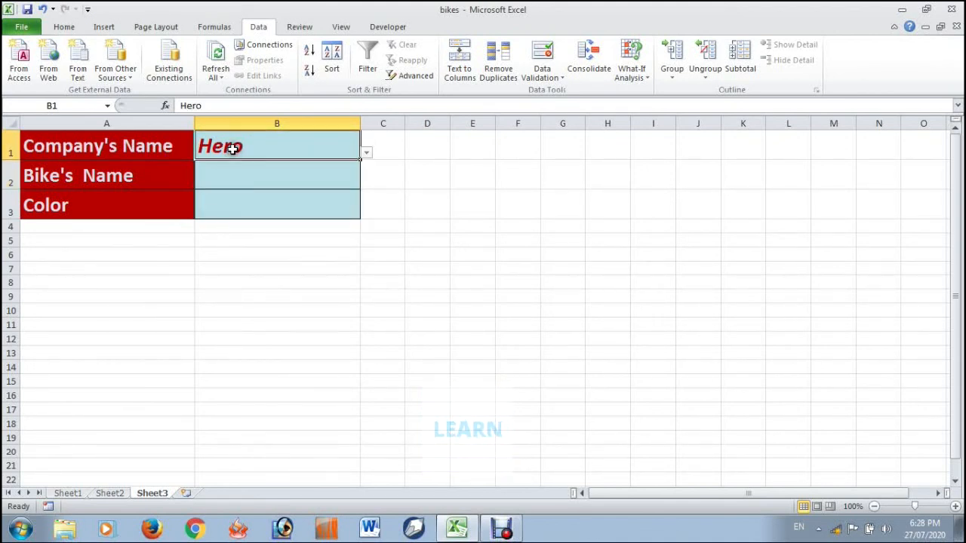
left_click(367, 153)
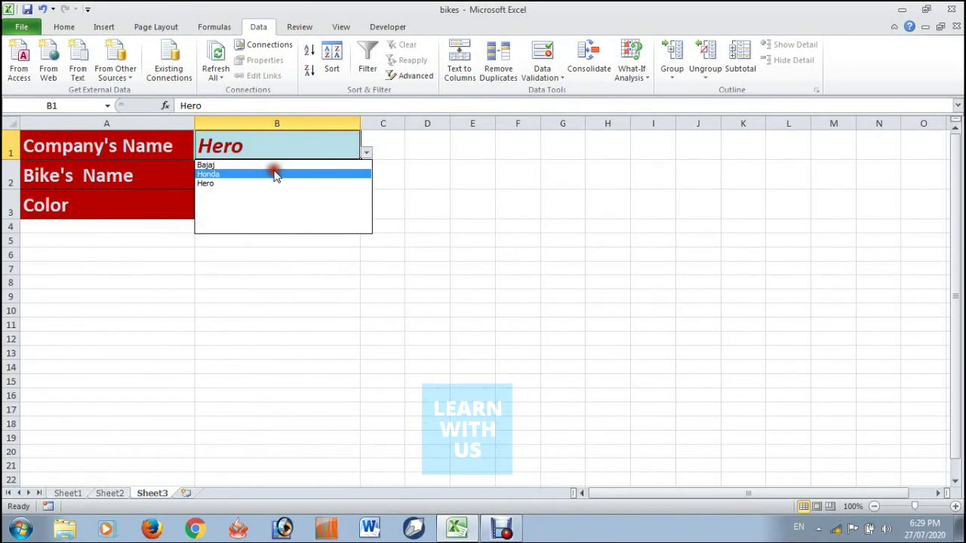
left_click(226, 164)
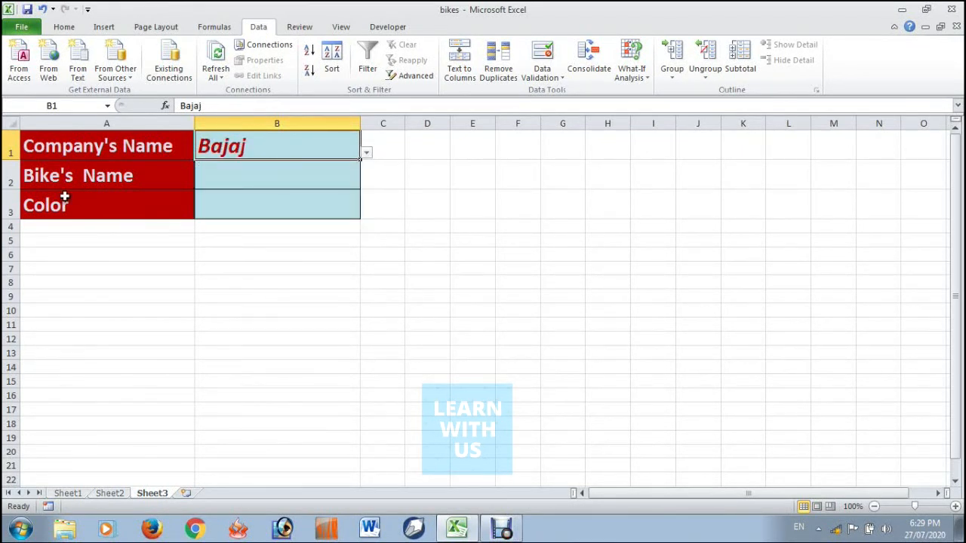
Add a list validation to the Bike's Name cell B2 with the source =indirect($B$1)
left_click(267, 172)
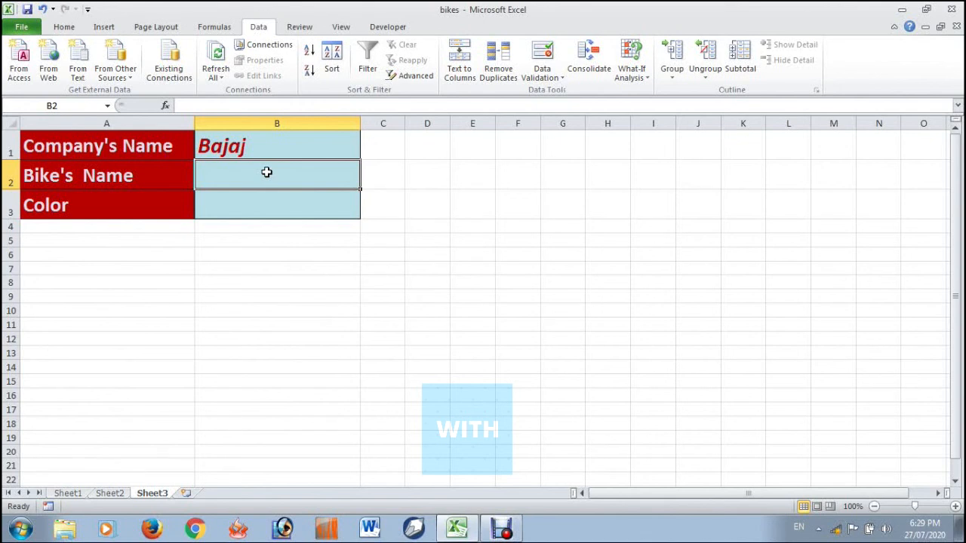
left_click(542, 76)
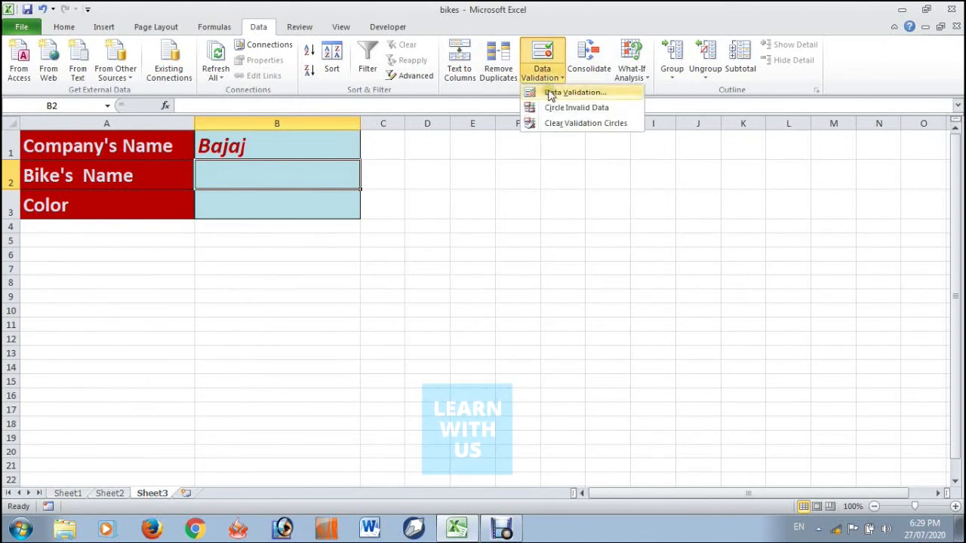
left_click(575, 92)
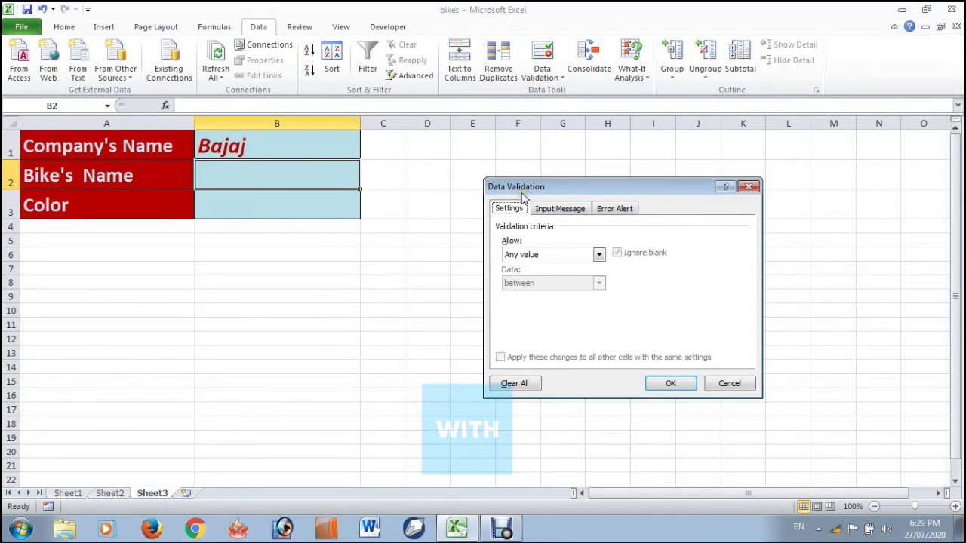
left_click(541, 257)
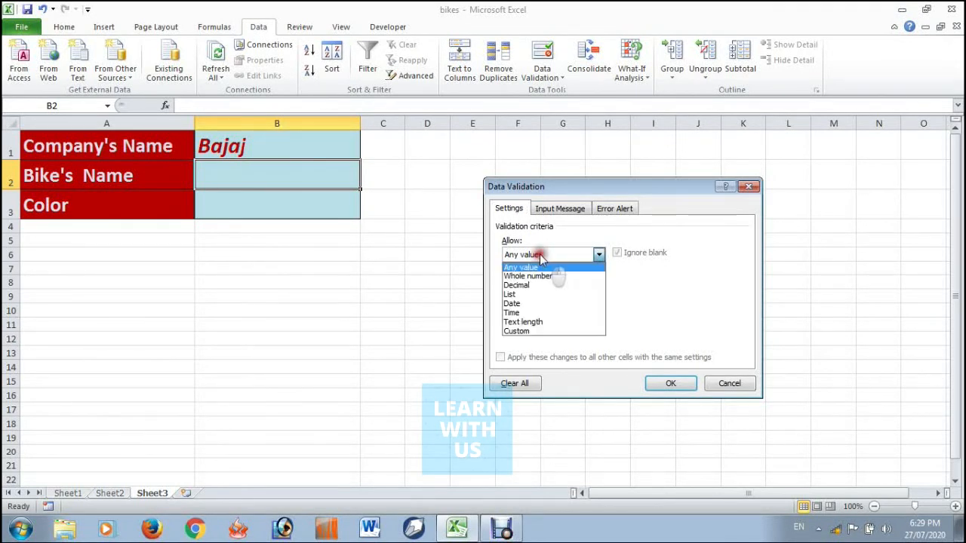
left_click(525, 296)
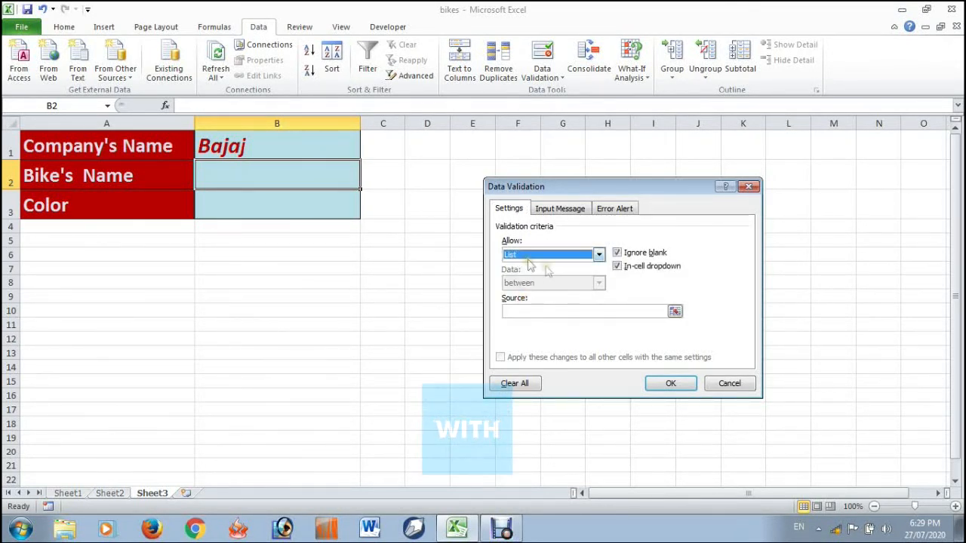
left_click(517, 312)
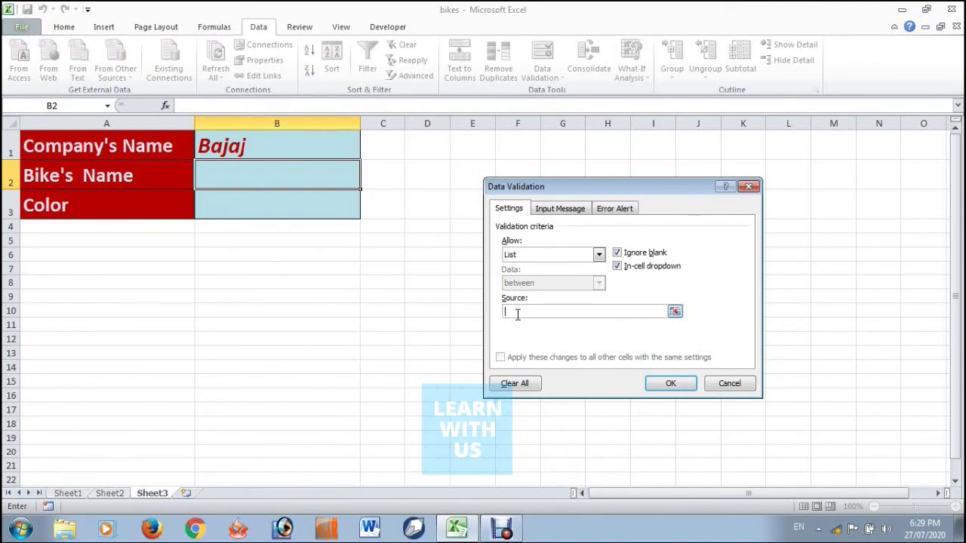
type("=in")
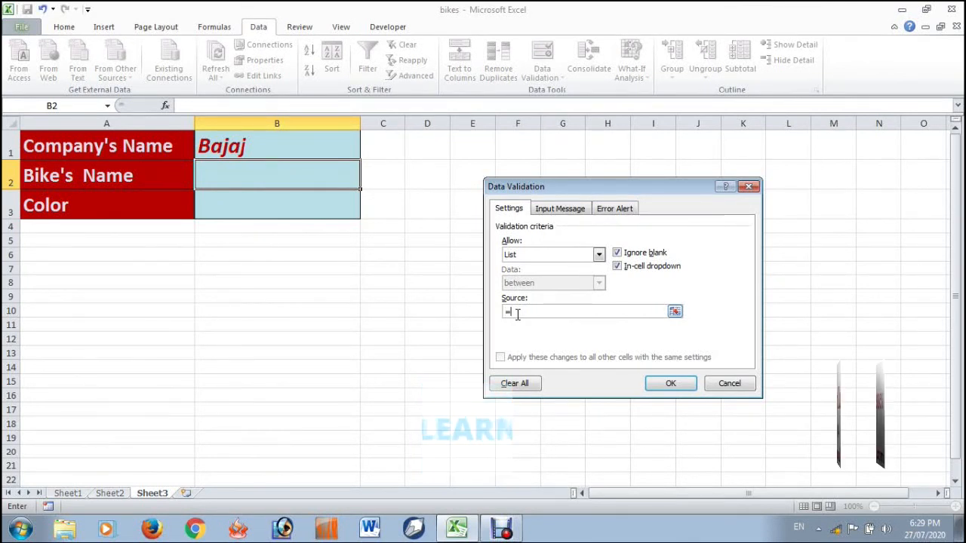
type("direct")
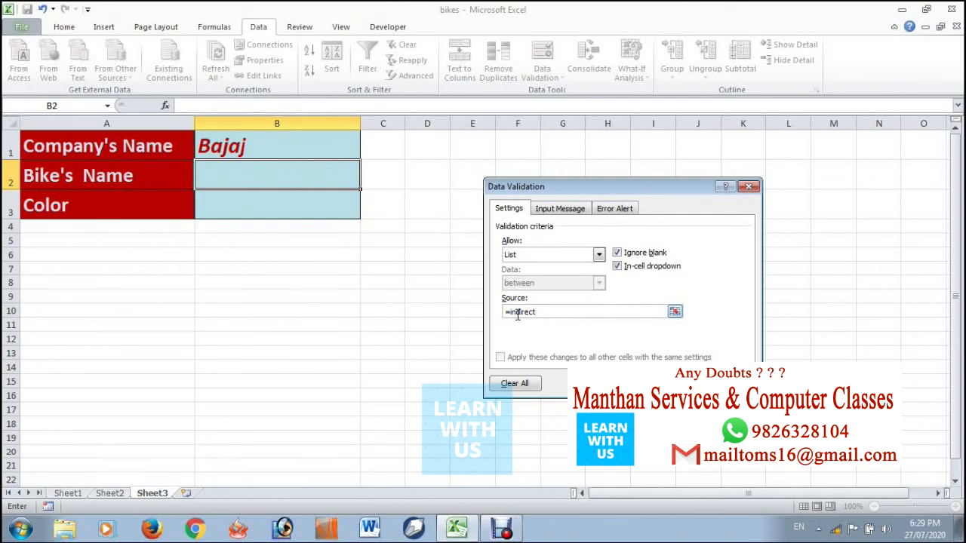
type("(")
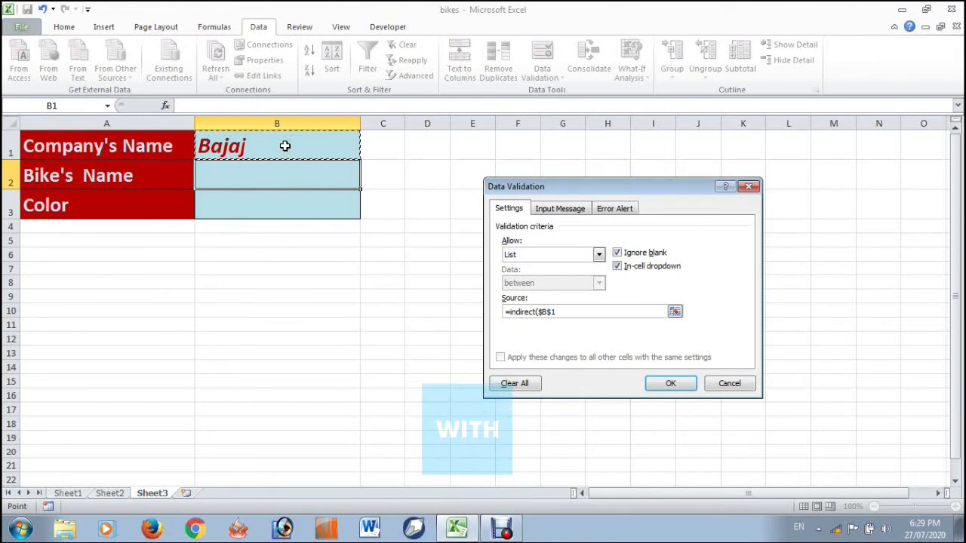
type(")")
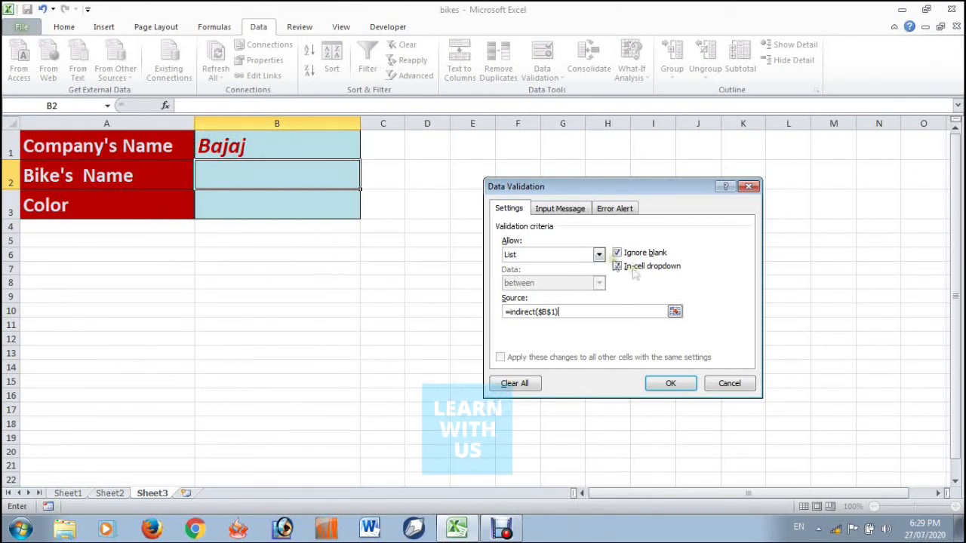
left_click(681, 383)
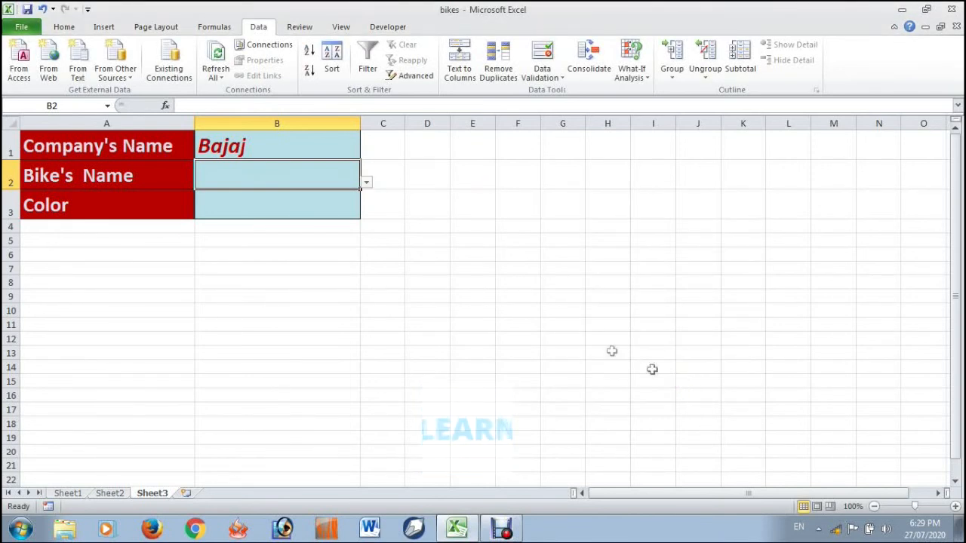
Check the bike names offered in B2 with Bajaj as the company
left_click(240, 147)
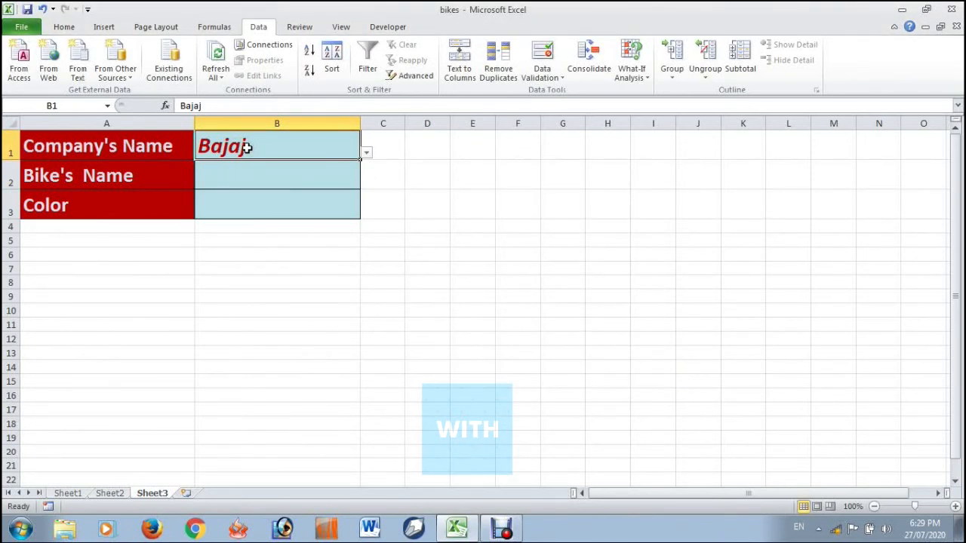
left_click(321, 177)
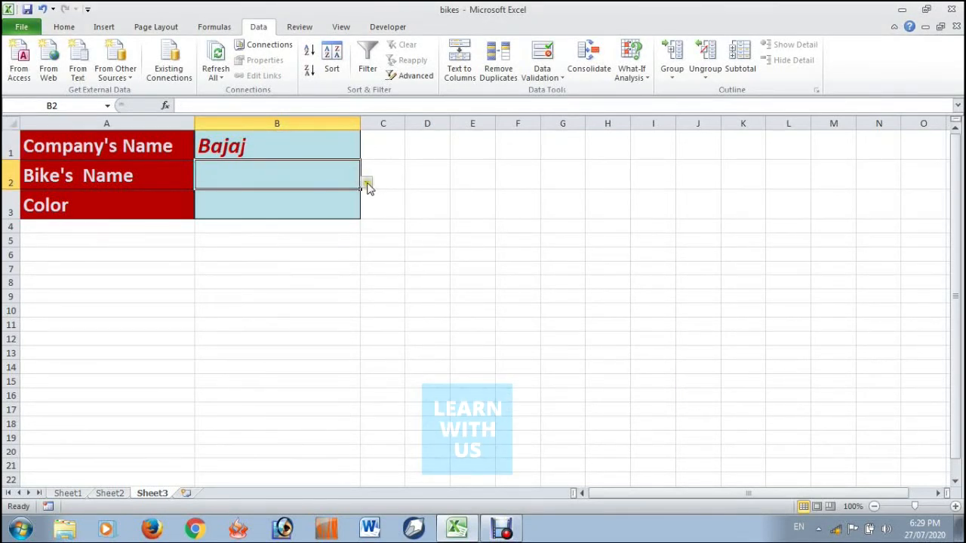
left_click(366, 184)
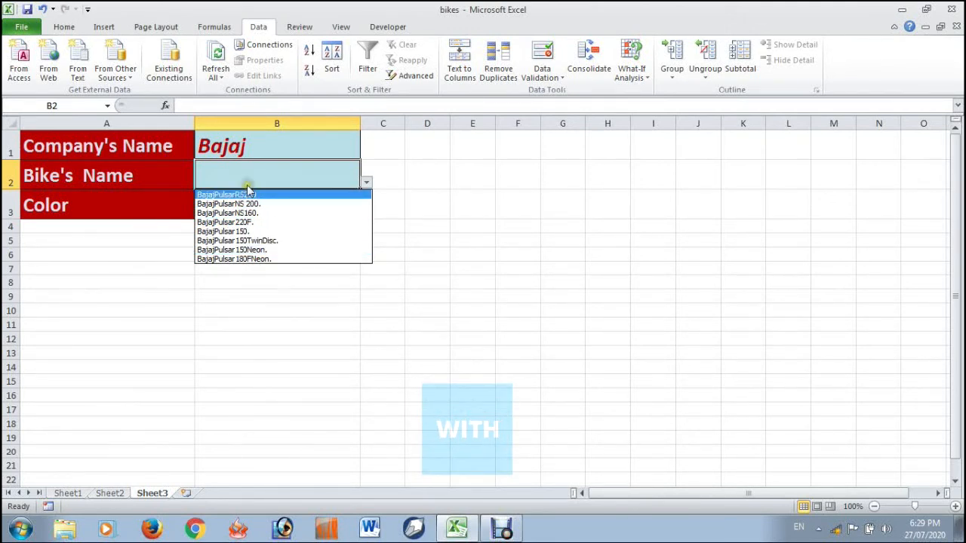
Test B2's bike list with Honda as the company in B1, and set the company back to Bajaj
left_click(298, 146)
left_click(367, 153)
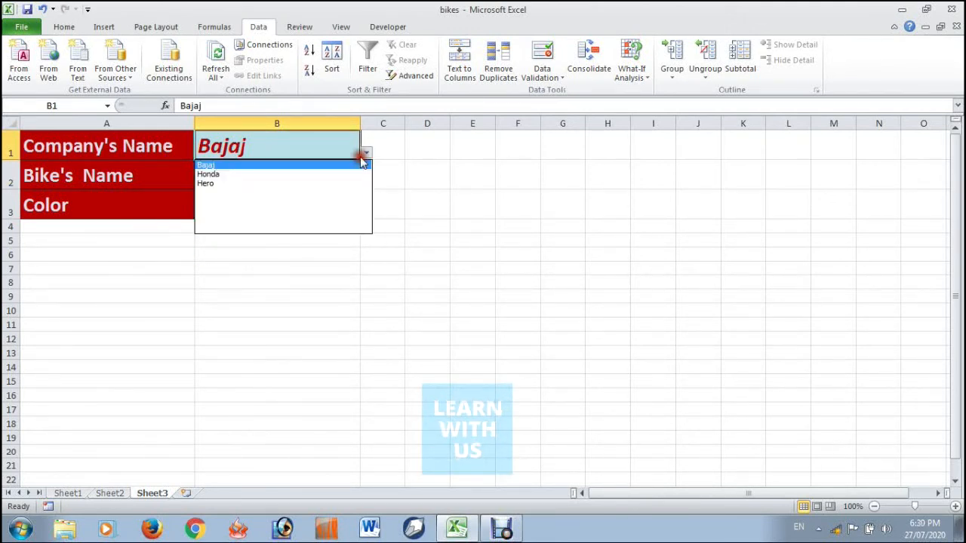
left_click(210, 175)
left_click(221, 177)
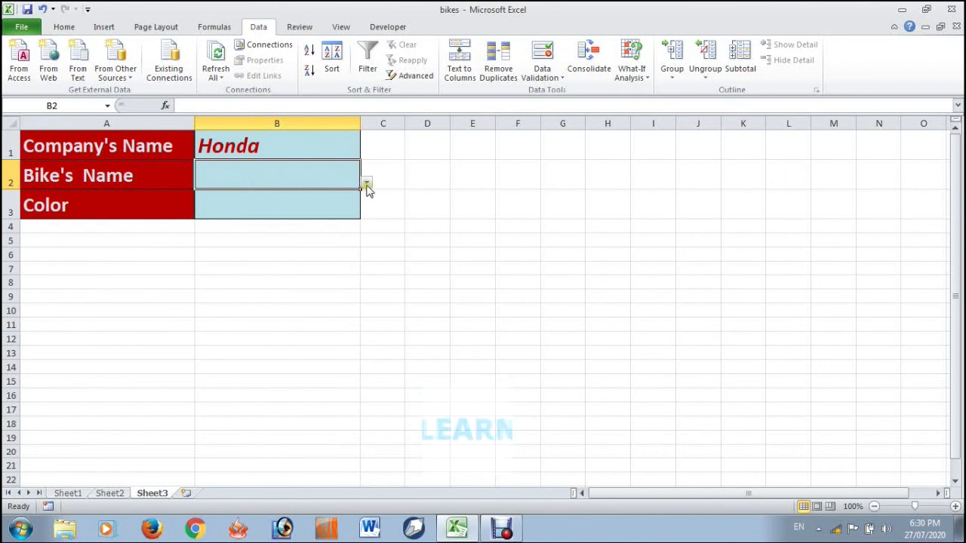
left_click(366, 183)
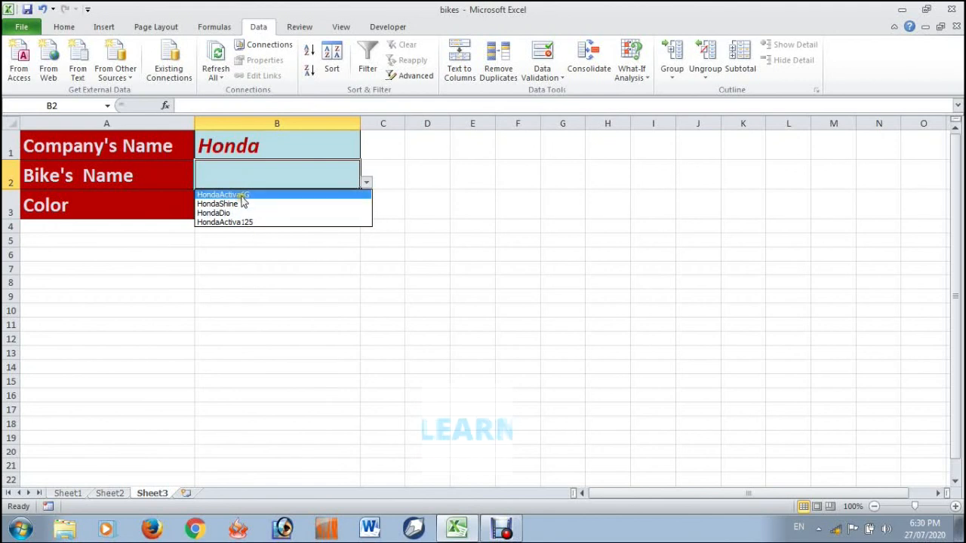
left_click(241, 276)
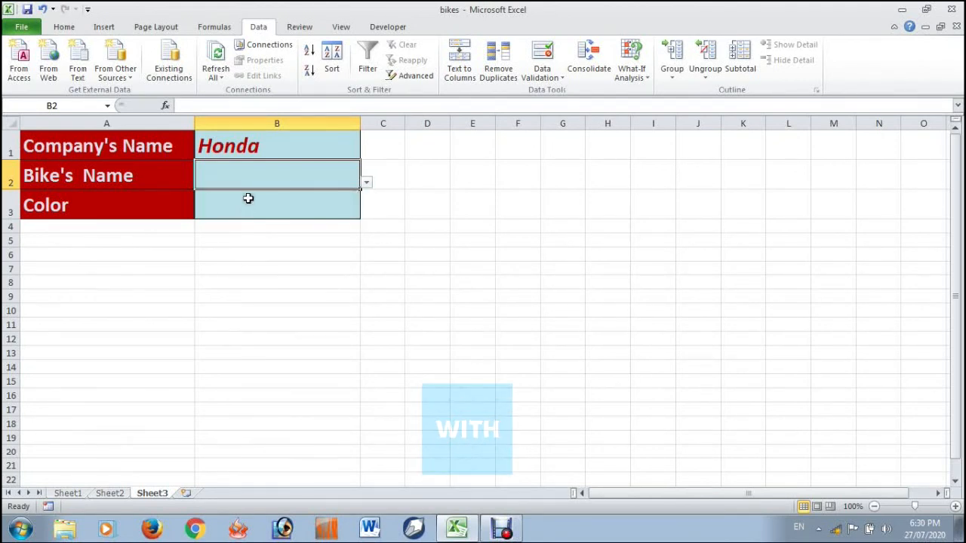
left_click(316, 143)
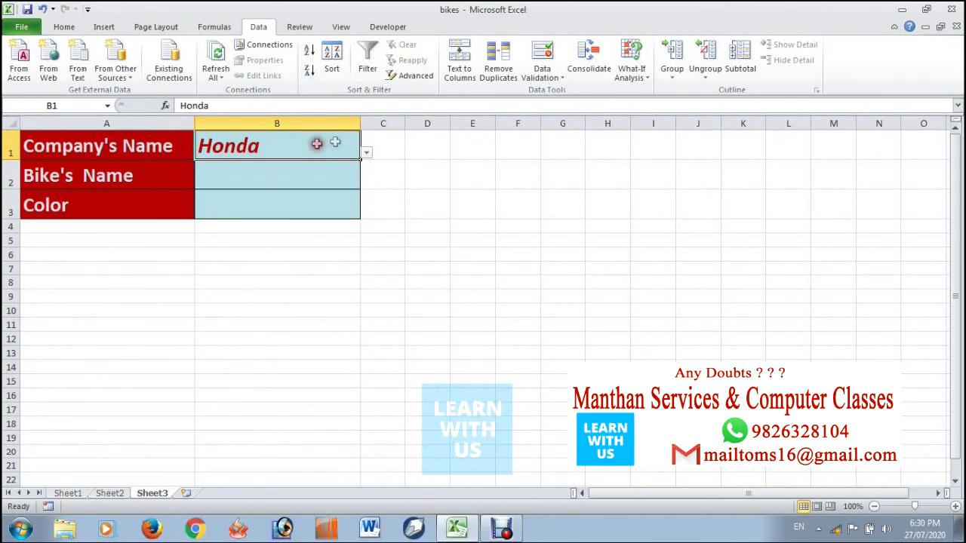
left_click(366, 154)
left_click(289, 163)
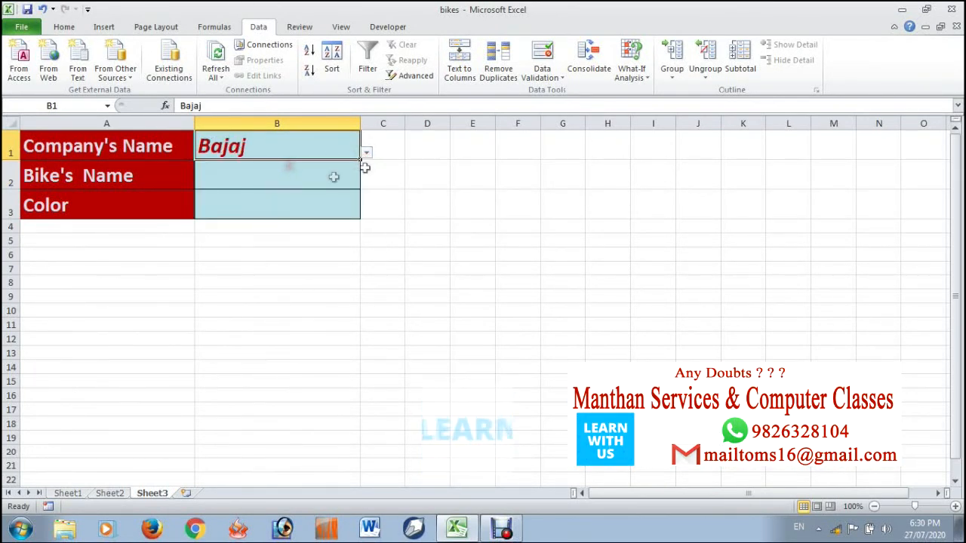
Add a list validation to the Color cell B3 with the source =indirect($B$2), accepting it despite the empty bike name
left_click(292, 202)
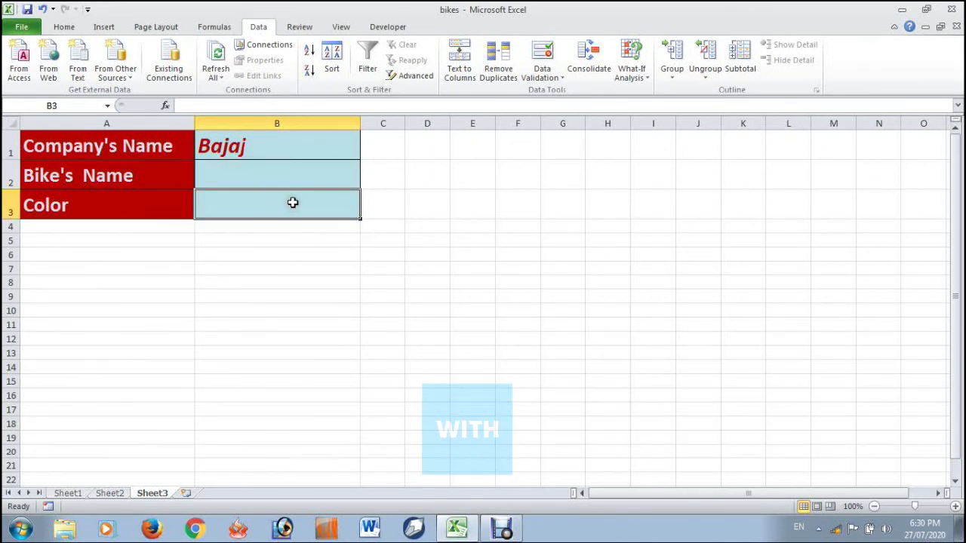
left_click(540, 77)
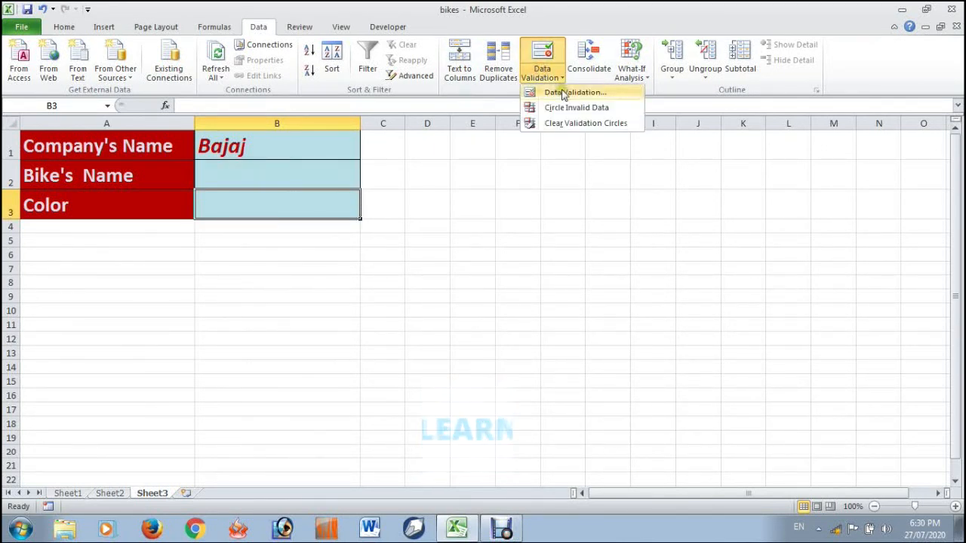
left_click(563, 93)
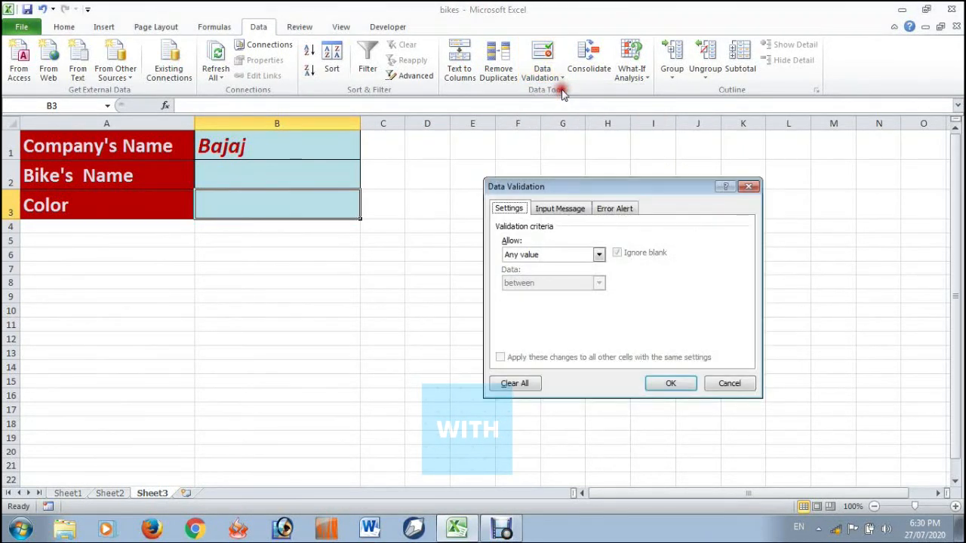
left_click(576, 257)
left_click(537, 295)
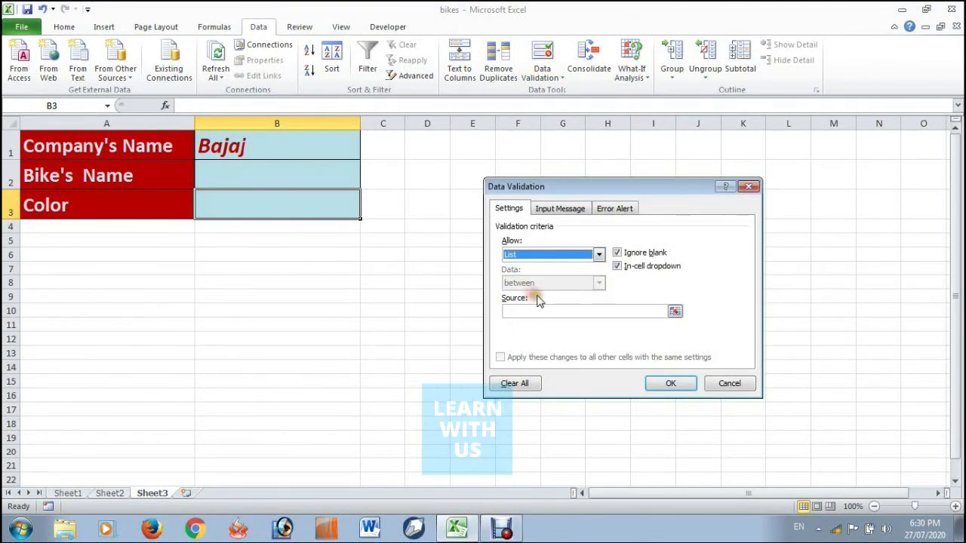
left_click(544, 315)
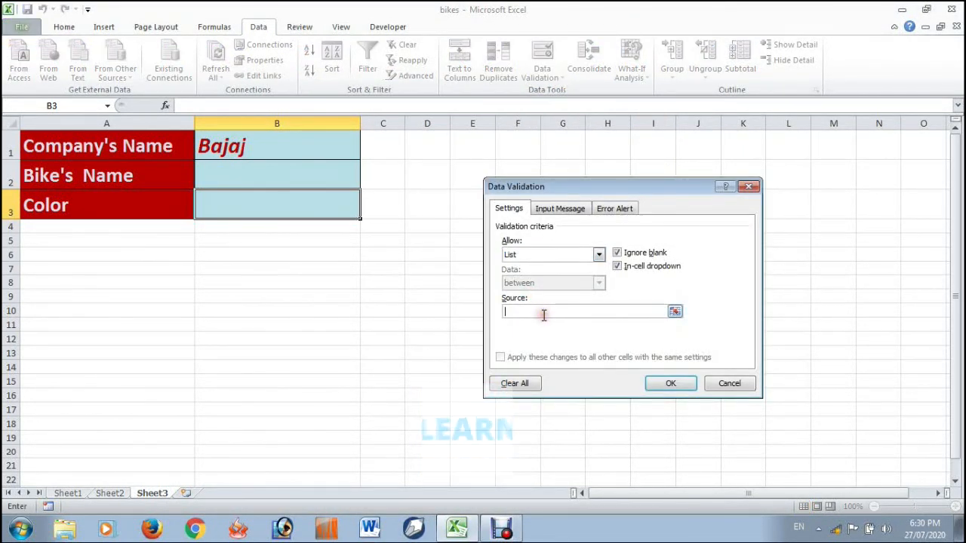
type("indirect(")
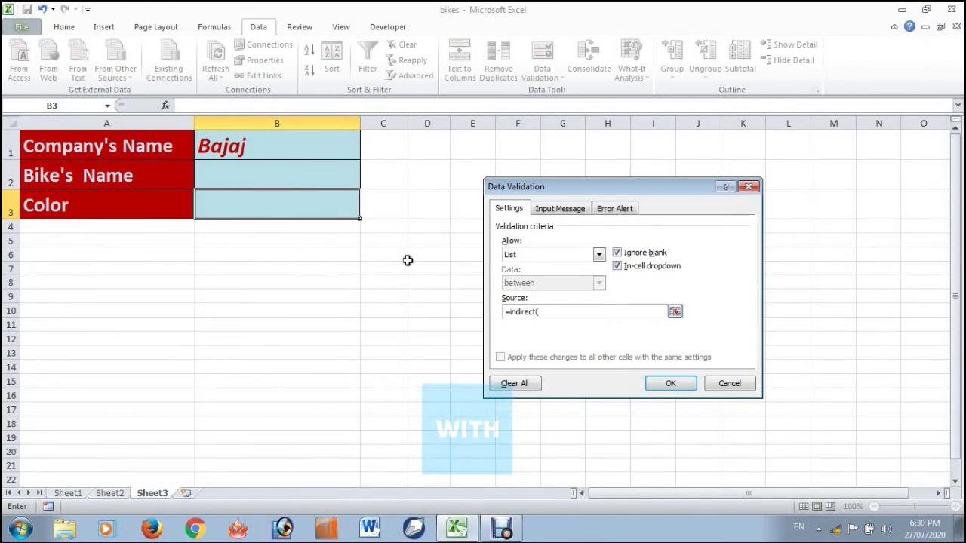
left_click(240, 174)
type(")")
left_click(671, 384)
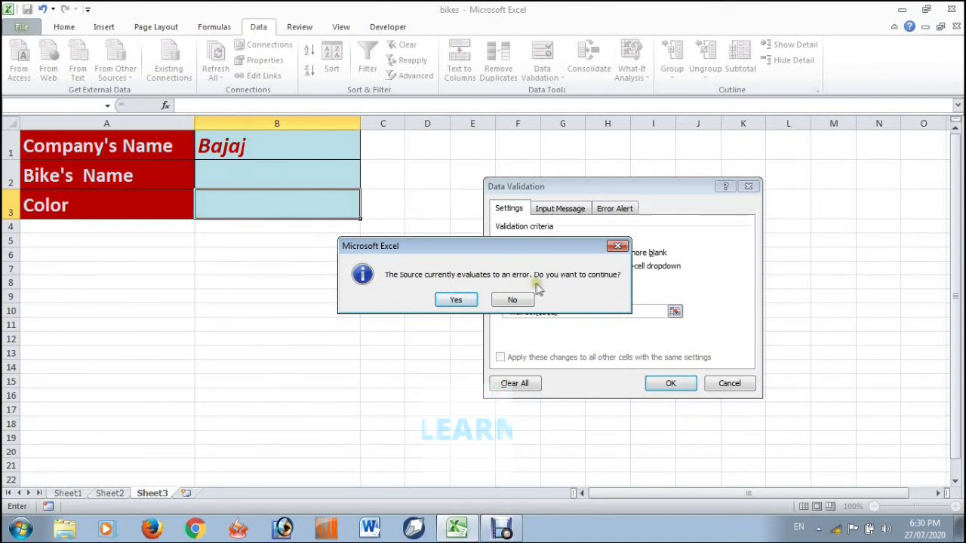
left_click(457, 300)
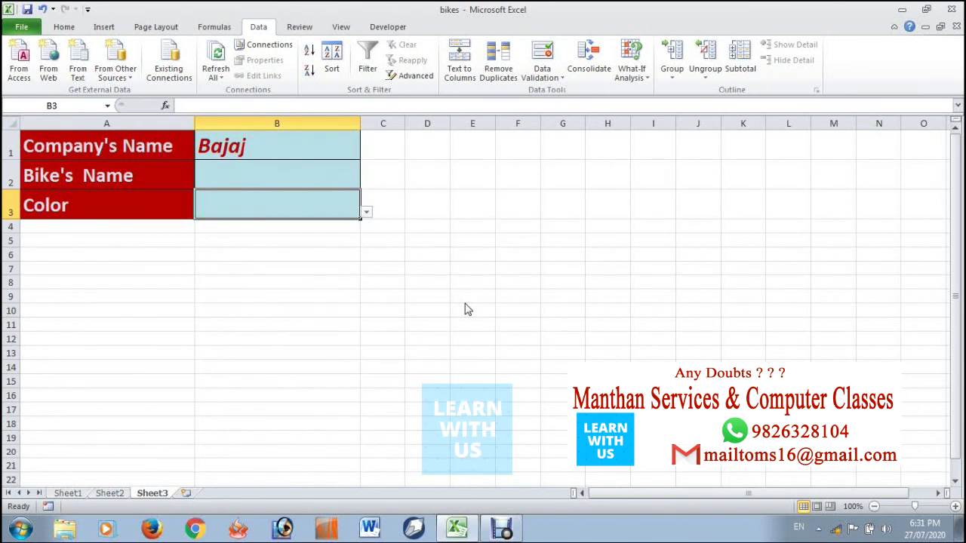
Choose BajajPulsarRS200 as the bike name in B2 and Red as its color in B3
left_click(263, 168)
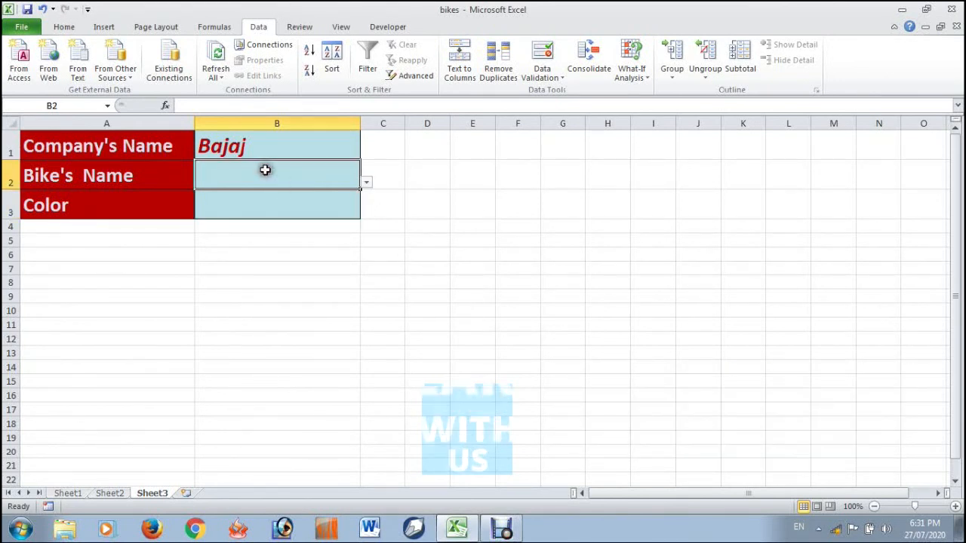
left_click(366, 186)
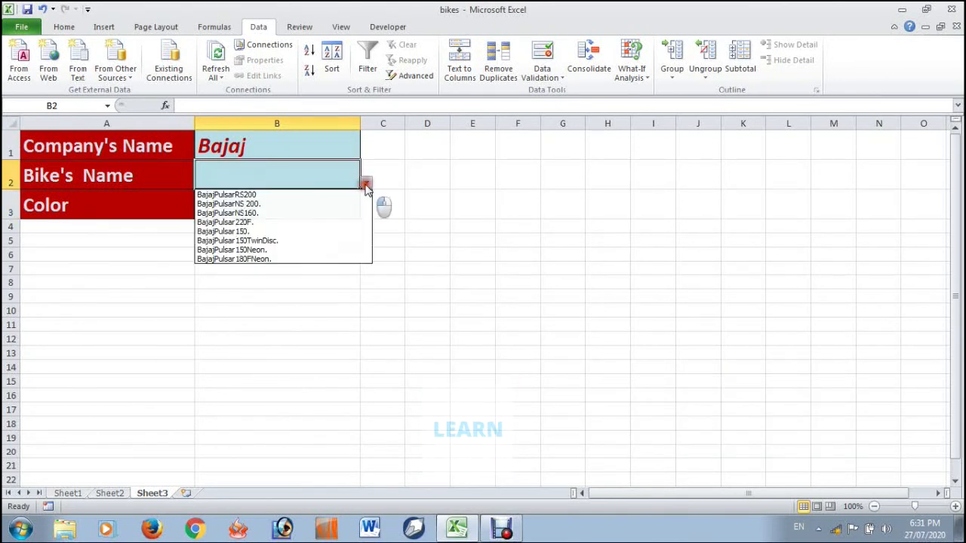
left_click(251, 195)
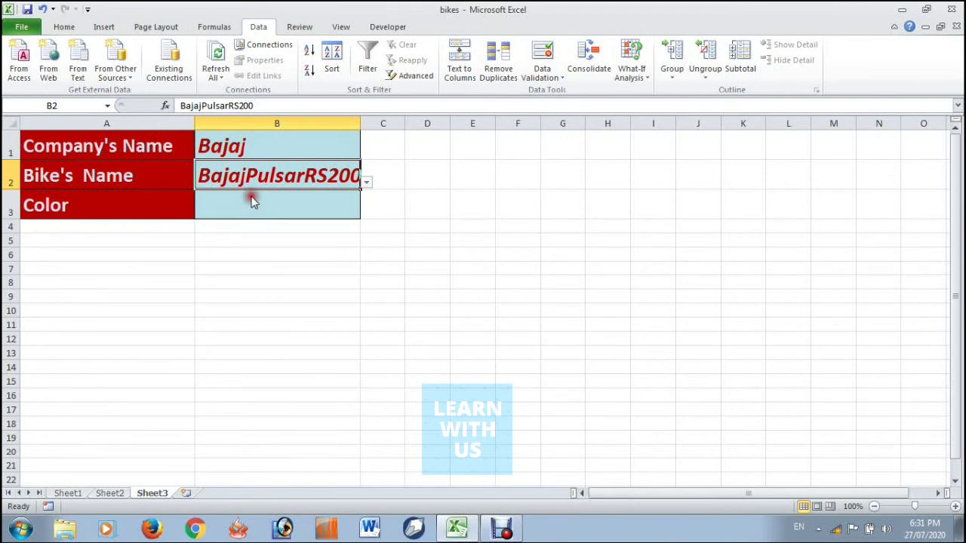
left_click(252, 200)
left_click(366, 212)
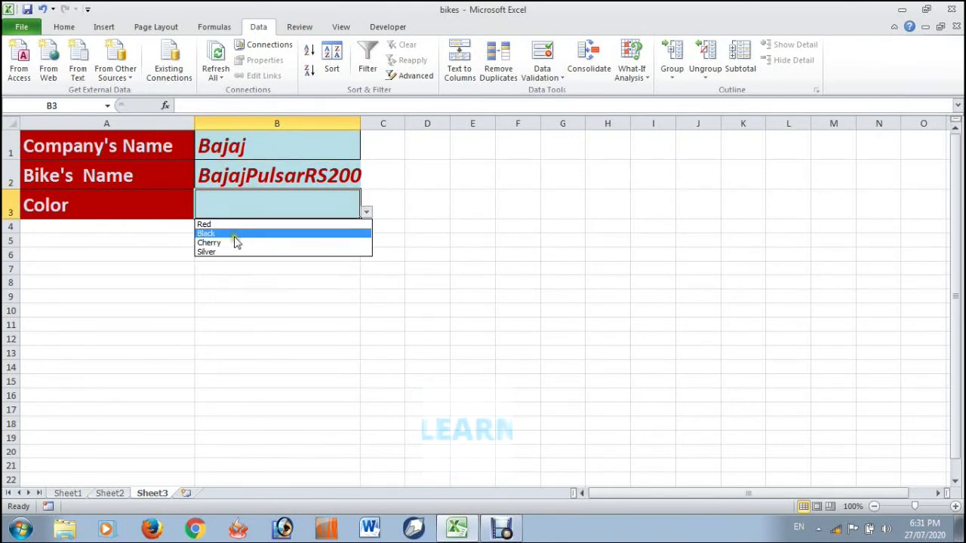
left_click(234, 224)
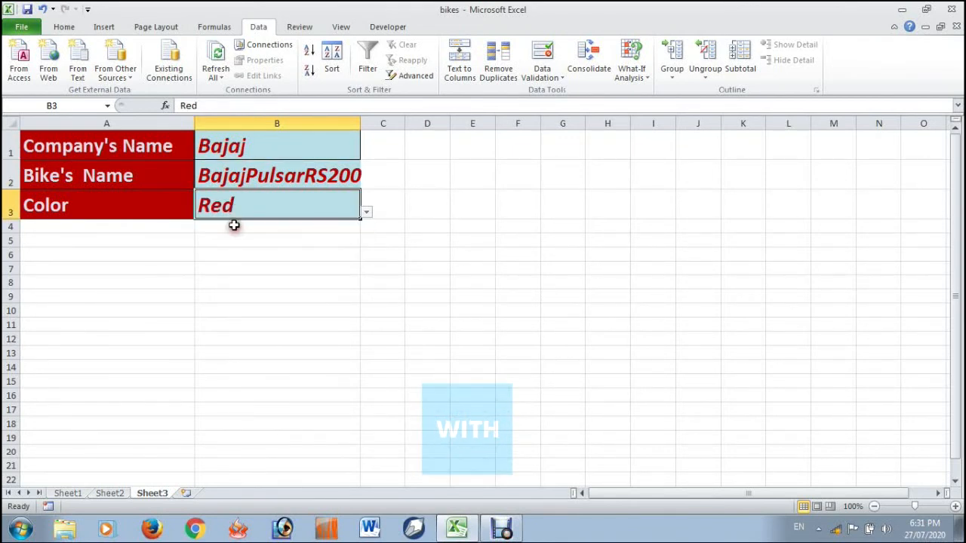
Compare the color choices with the BajajPulsarRS200 color list on Sheet1
left_click(67, 493)
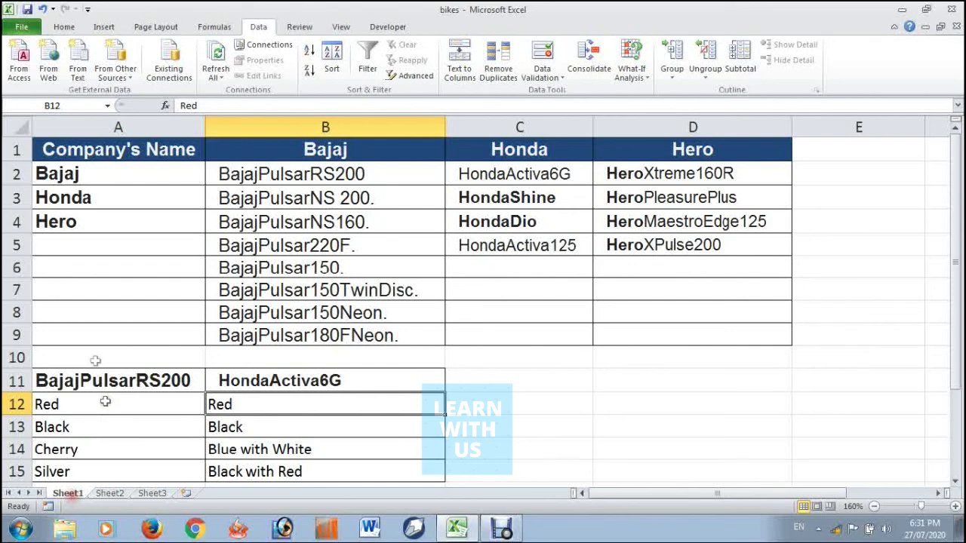
scroll(111, 402, "down", 1)
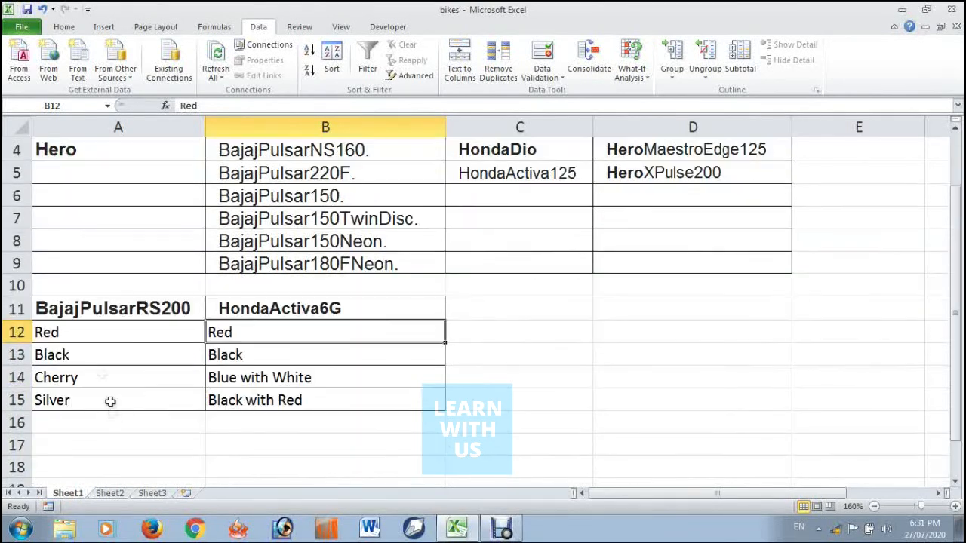
Choose BajajPulsarNS160. as the bike name in B2 on Sheet3 and widen column B to fit the full name
left_click(68, 316)
scroll(68, 316, "up", 1)
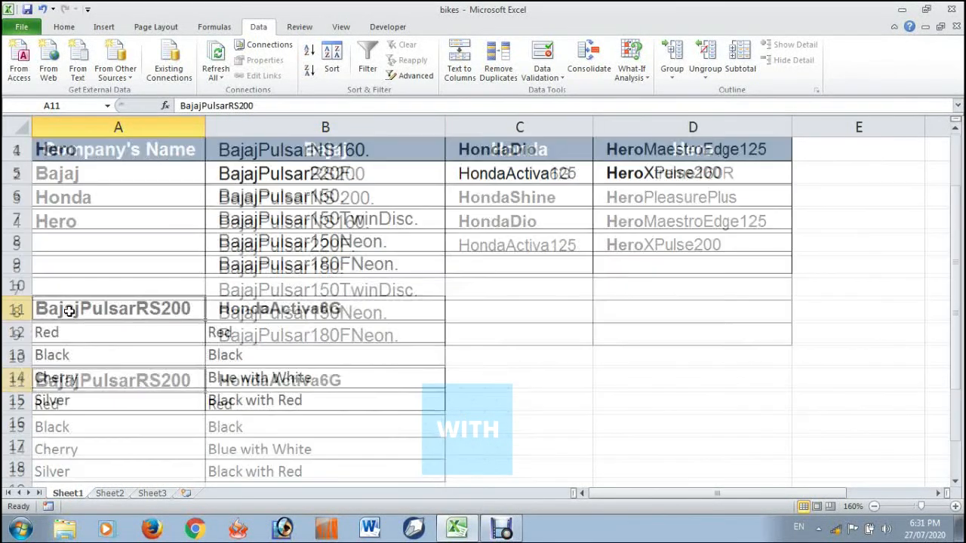
left_click(263, 221)
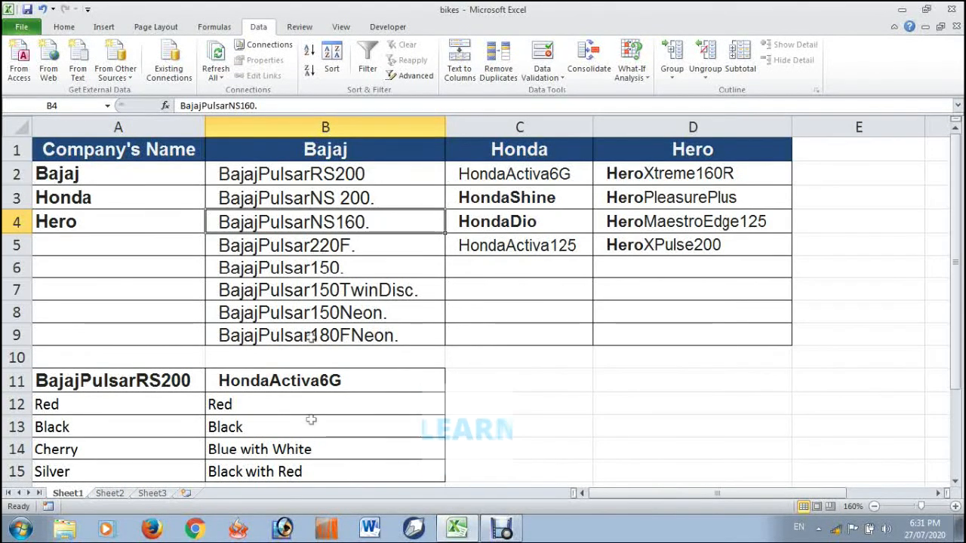
left_click(152, 493)
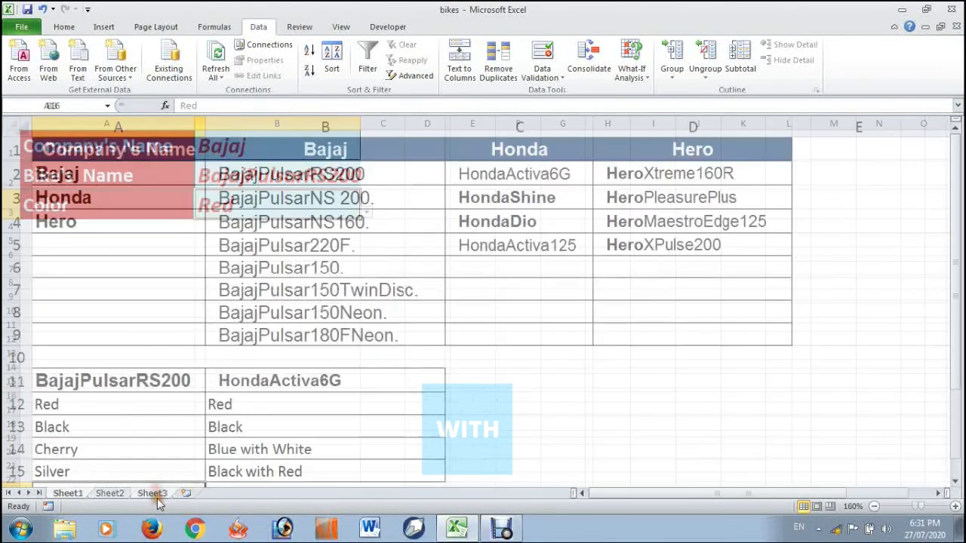
left_click(290, 174)
left_click(366, 182)
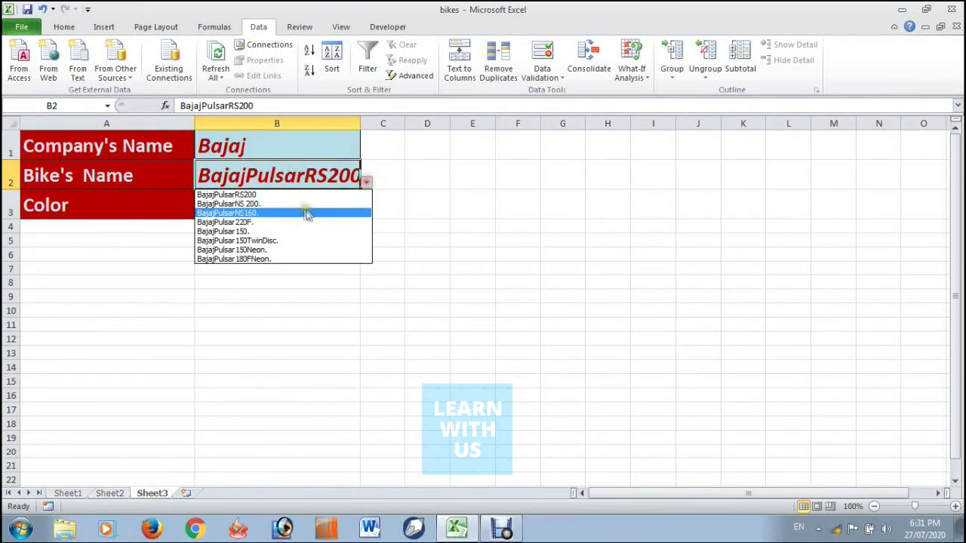
left_click(266, 214)
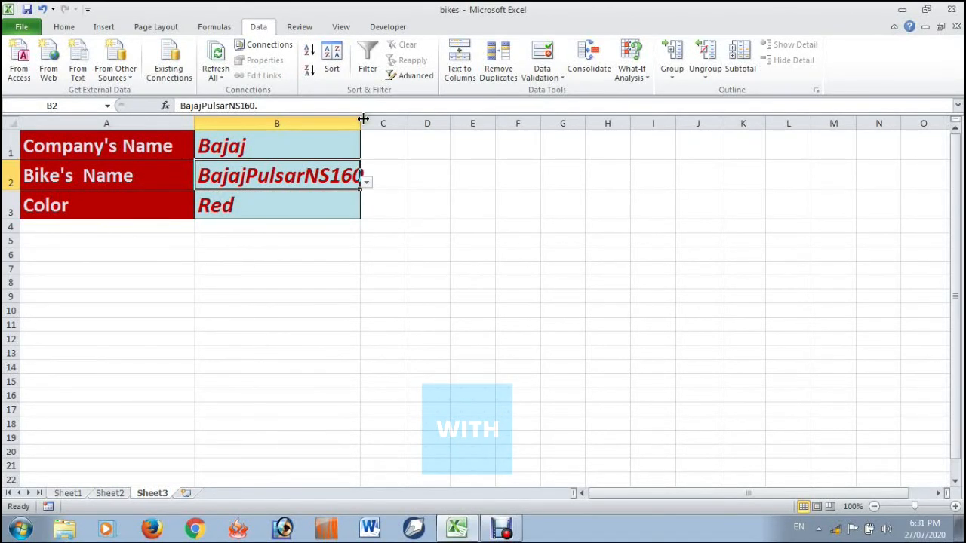
left_click_drag(363, 119, 408, 120)
left_click(382, 209)
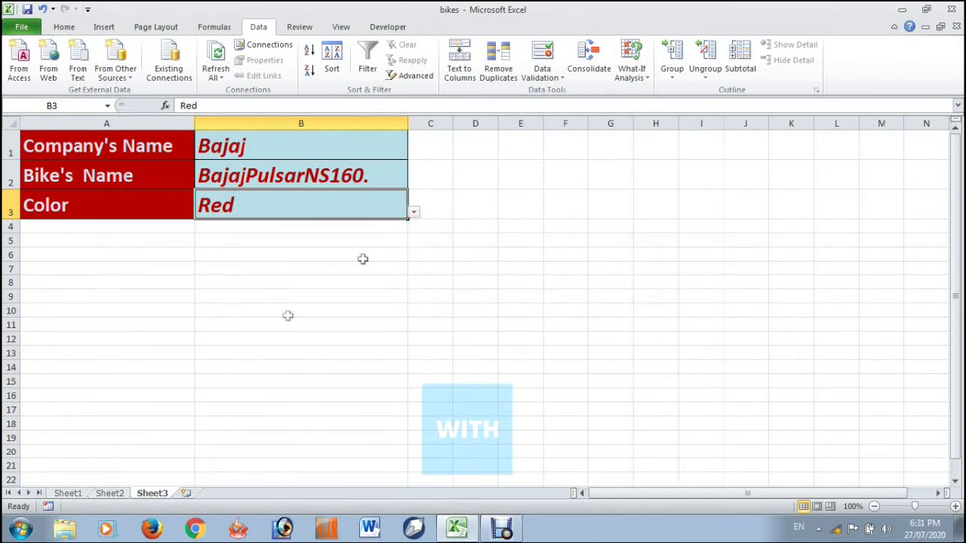
Copy the bike name BajajPulsarNS160. from B4 on Sheet1 into C11 as the heading of a new color list
left_click(74, 495)
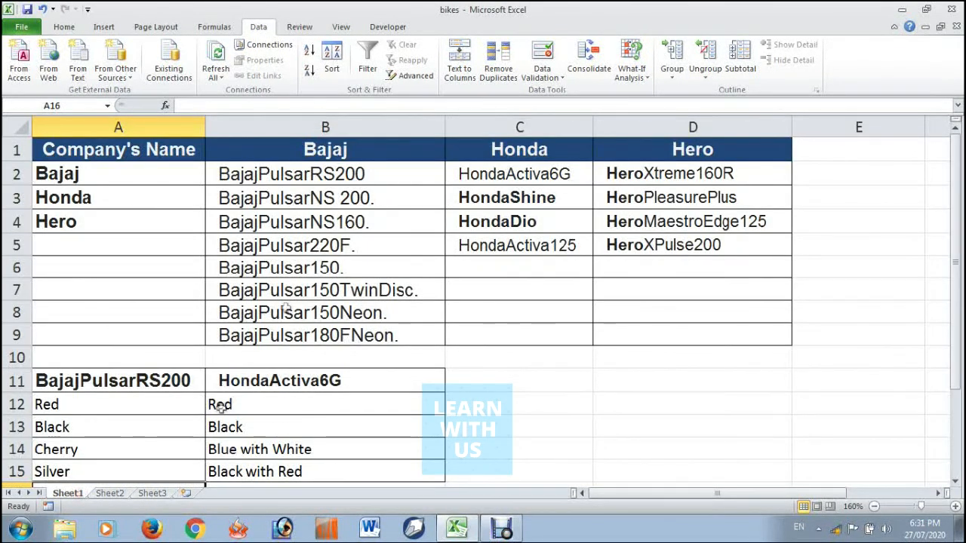
left_click(339, 221)
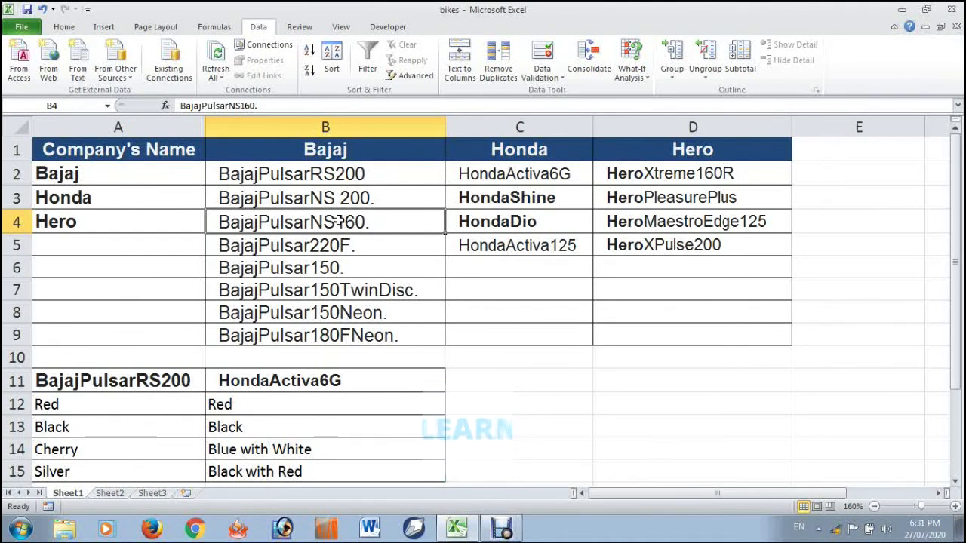
key("ctrl+c")
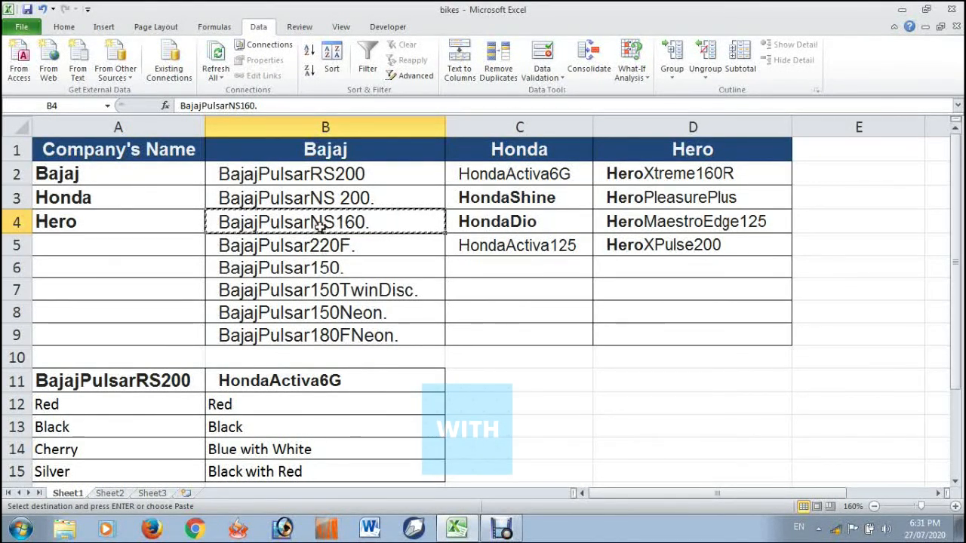
left_click(530, 387)
key("Return")
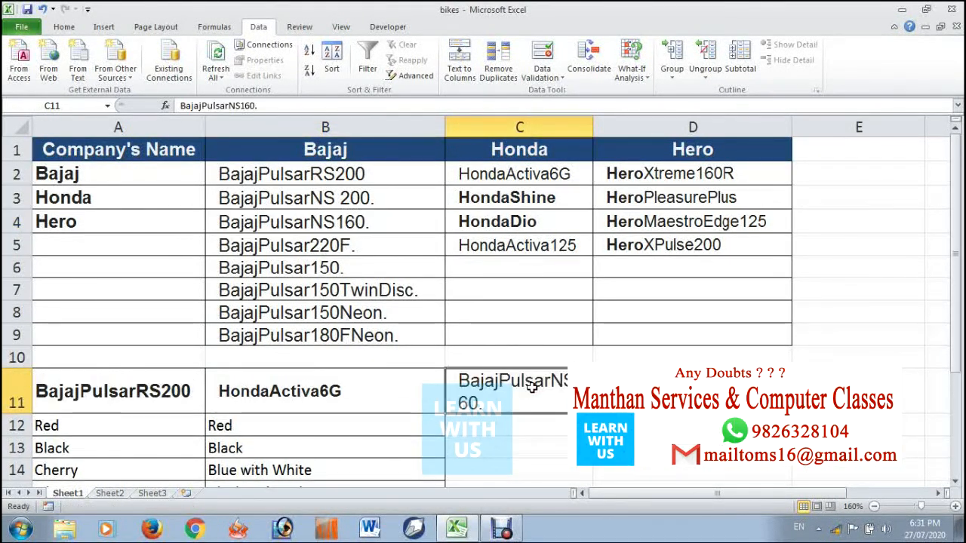
left_click_drag(593, 128, 591, 128)
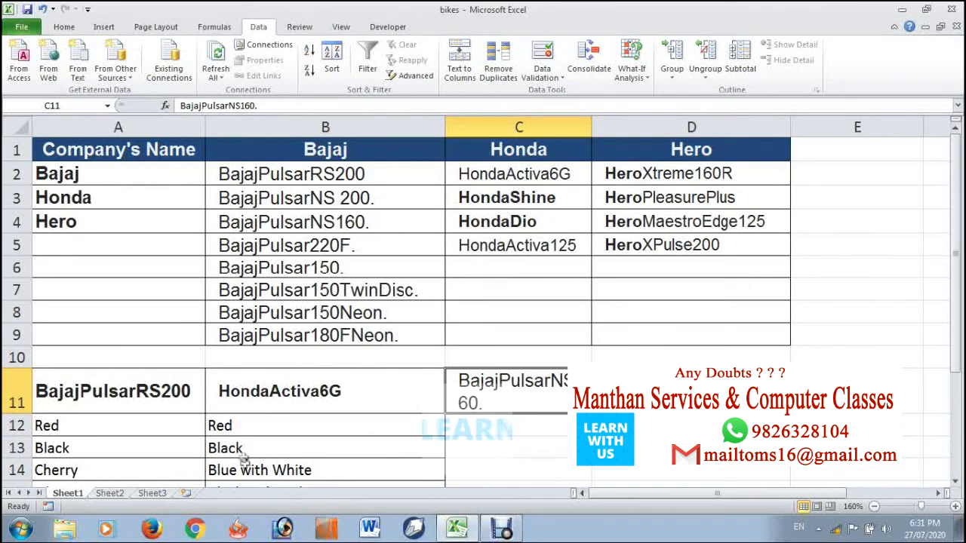
Copy the four HondaActiva6G colors from B12:B15 into C12:C15 under the BajajPulsarNS160. heading
scroll(243, 457, "down", 1)
left_click_drag(241, 359, 256, 421)
key("ctrl+c")
left_click(505, 352)
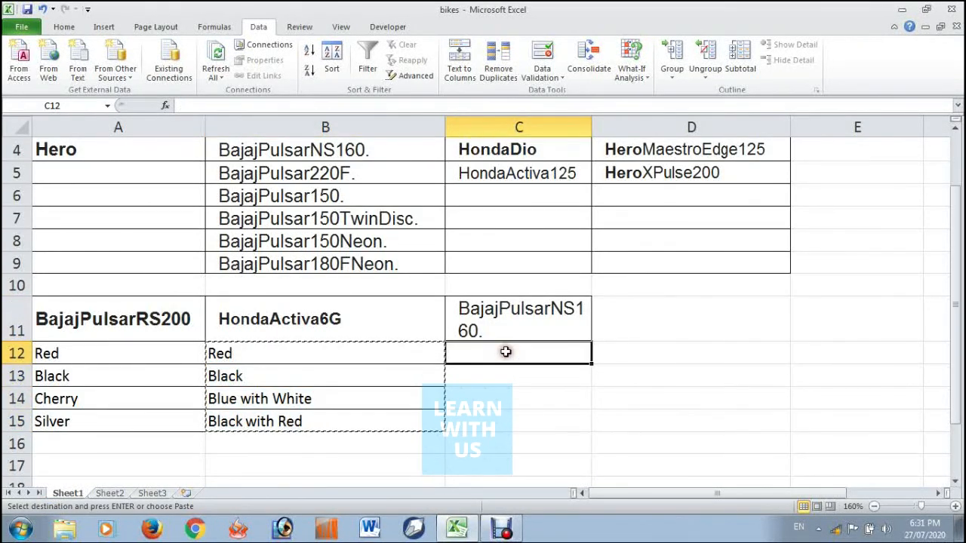
key("Return")
Copy Cherry and Silver from A14:A15 into C16:C17 to extend the BajajPulsarNS160. color list
left_click_drag(106, 404, 126, 420)
key("ctrl+c")
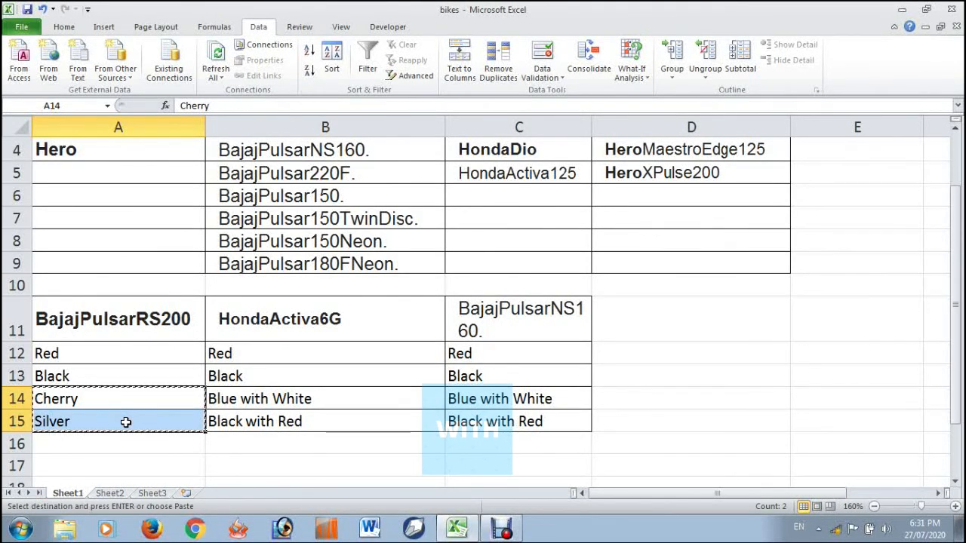
left_click(472, 444)
key("Return")
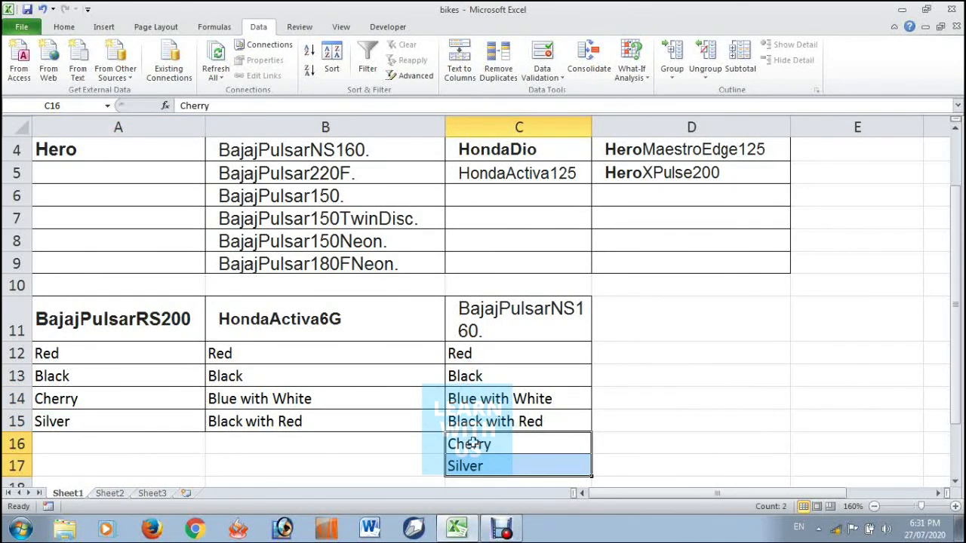
left_click(651, 375)
Name the color range C12:C17 BajajPulsarNS160., using the heading text copied from C11
double_click(496, 332)
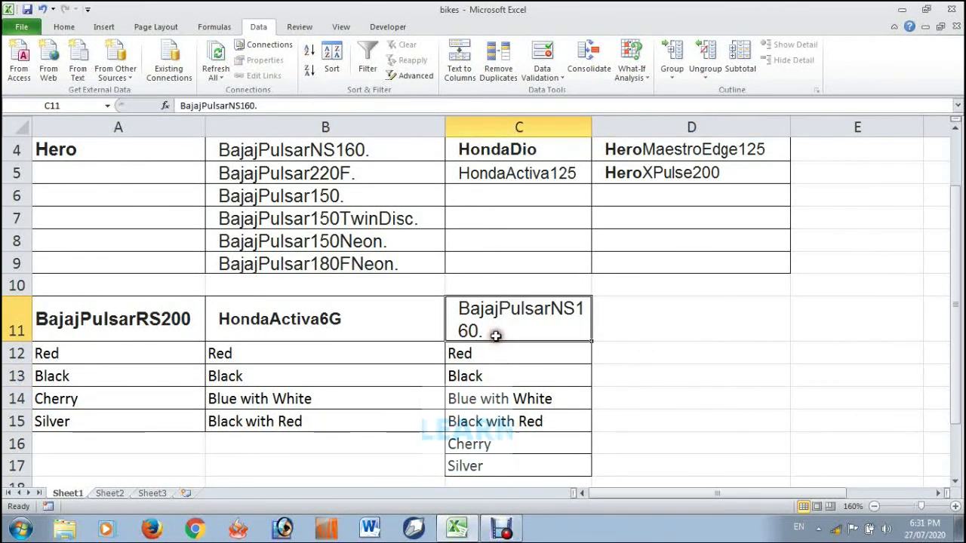
left_click_drag(496, 332, 456, 306)
right_click(474, 314)
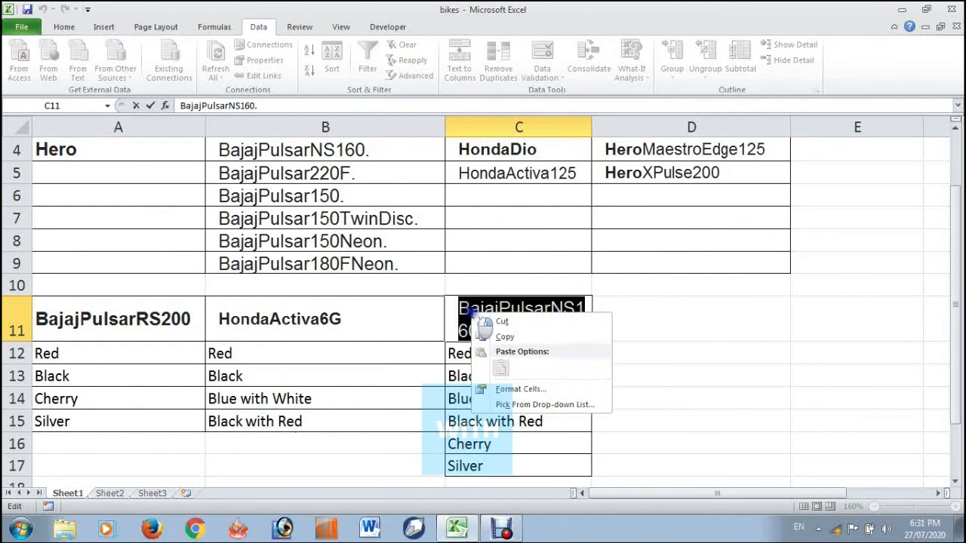
left_click(494, 337)
left_click(485, 357)
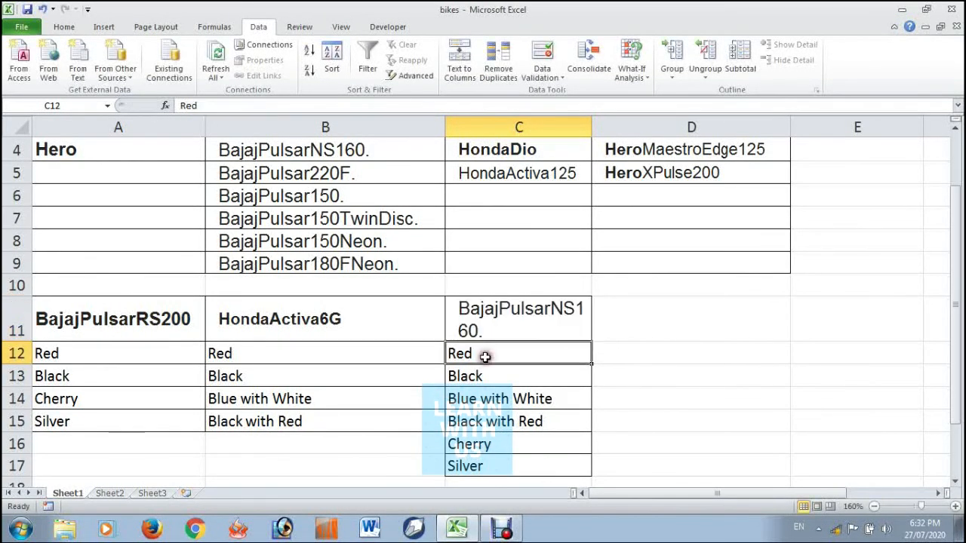
left_click_drag(484, 354, 484, 467)
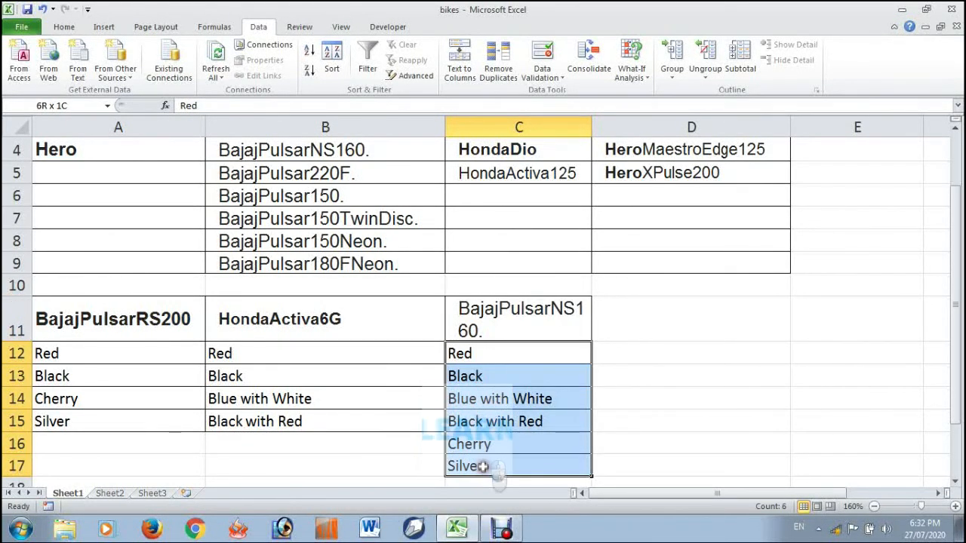
left_click_drag(483, 347, 481, 469)
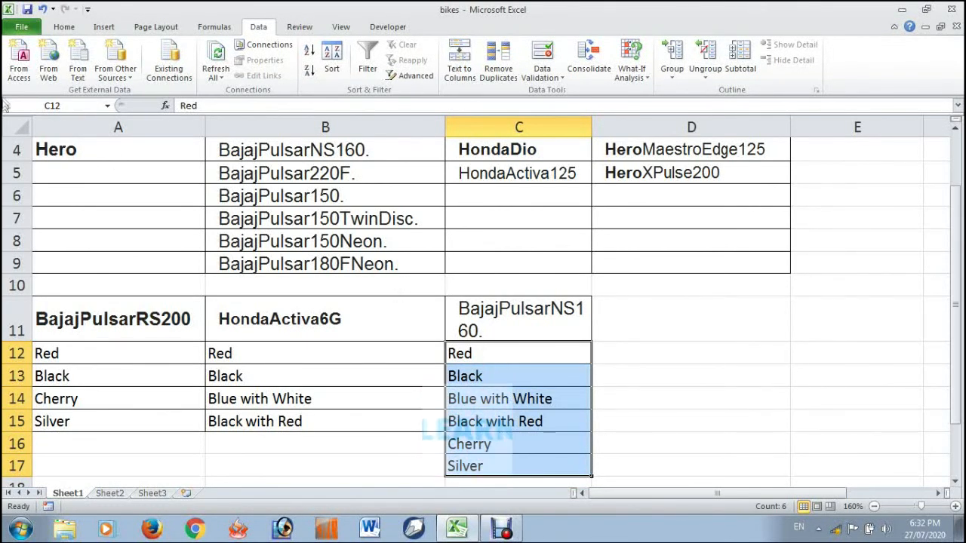
left_click(78, 104)
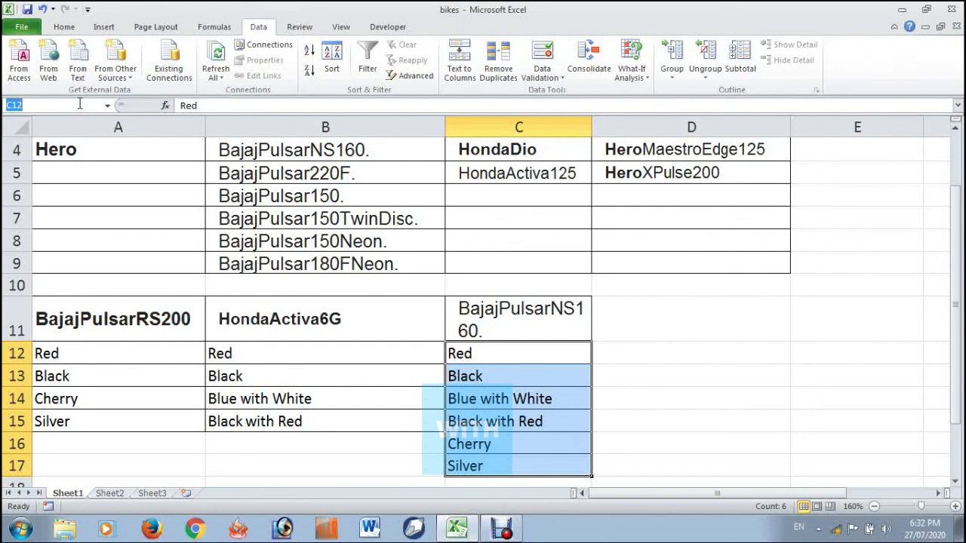
key("ctrl+v")
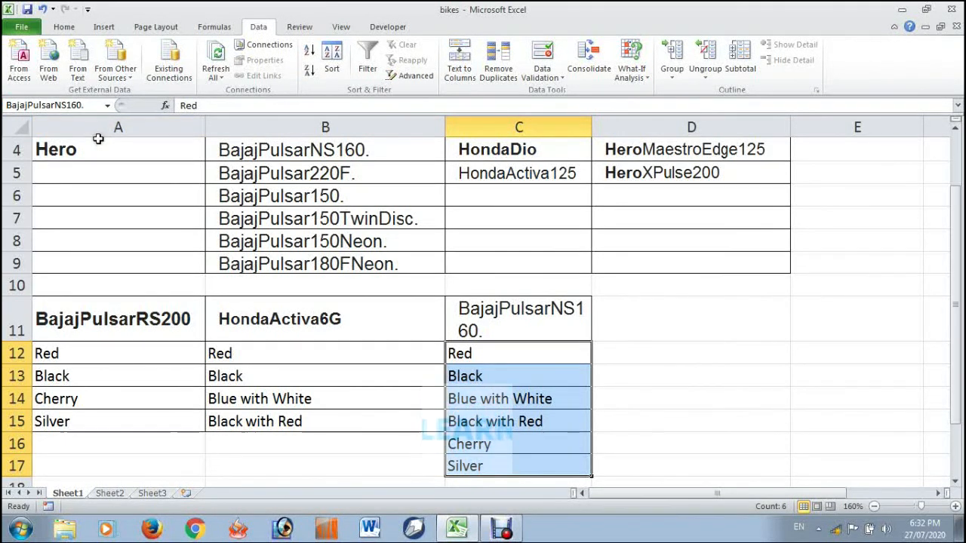
key("Return")
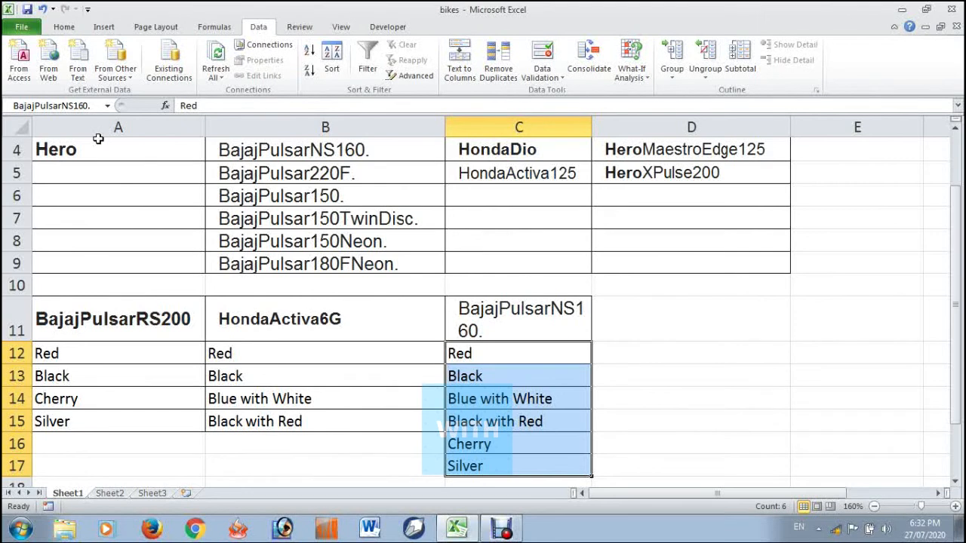
left_click(555, 378)
Choose BajajPulsarNS160. again in B2 on Sheet3 and test the choices of the Color cell B3
left_click(147, 495)
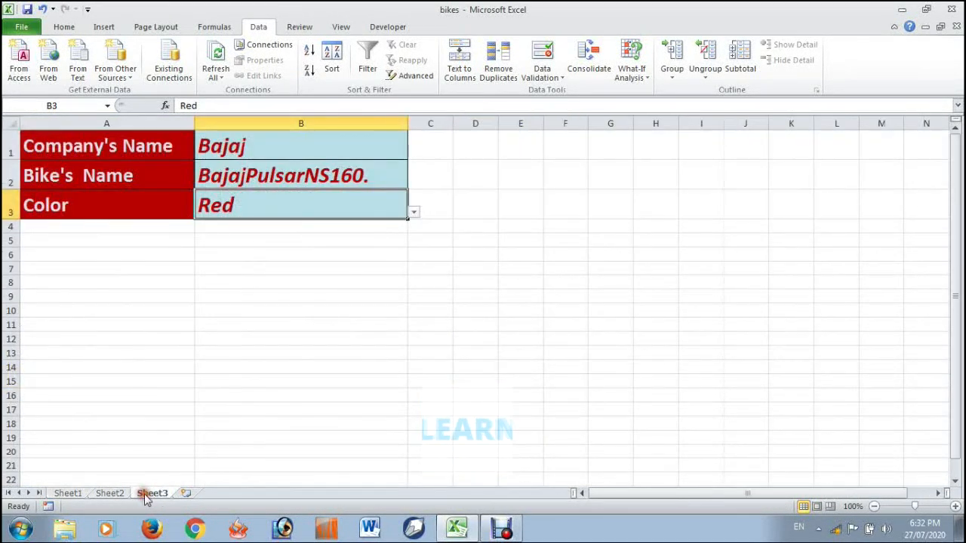
left_click(353, 180)
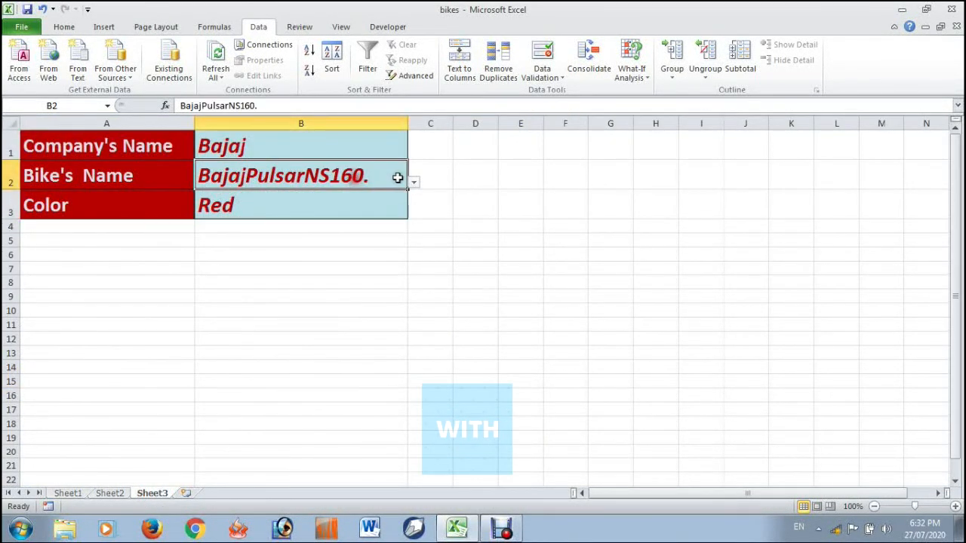
left_click(413, 183)
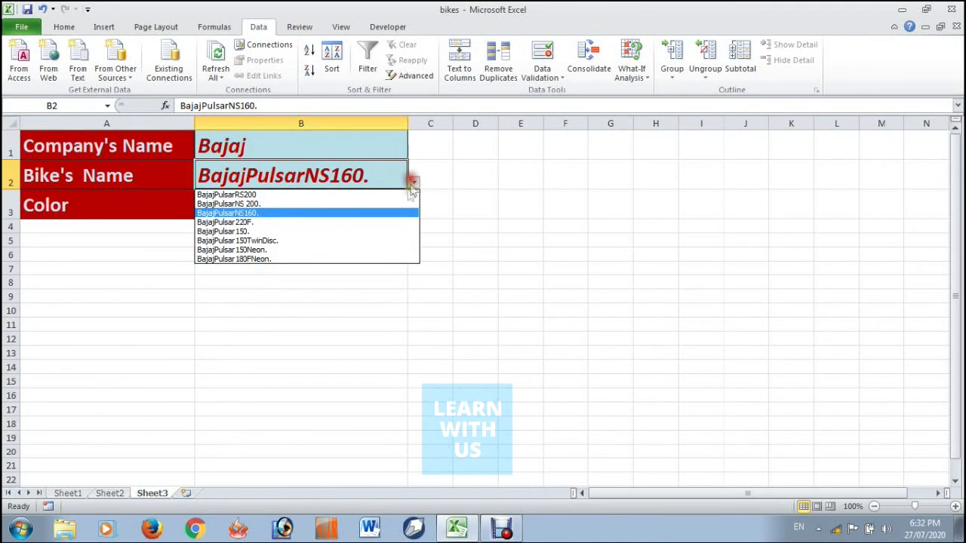
left_click(266, 215)
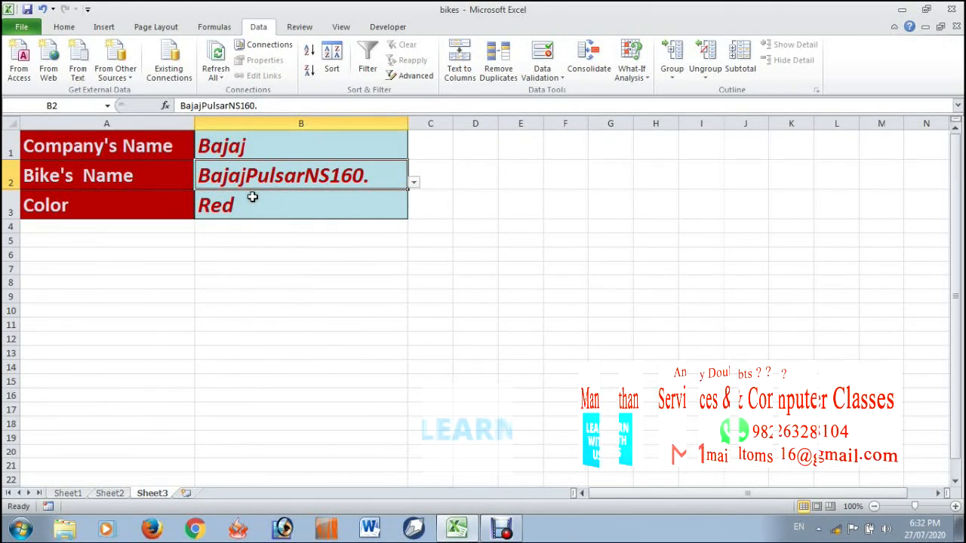
left_click(357, 204)
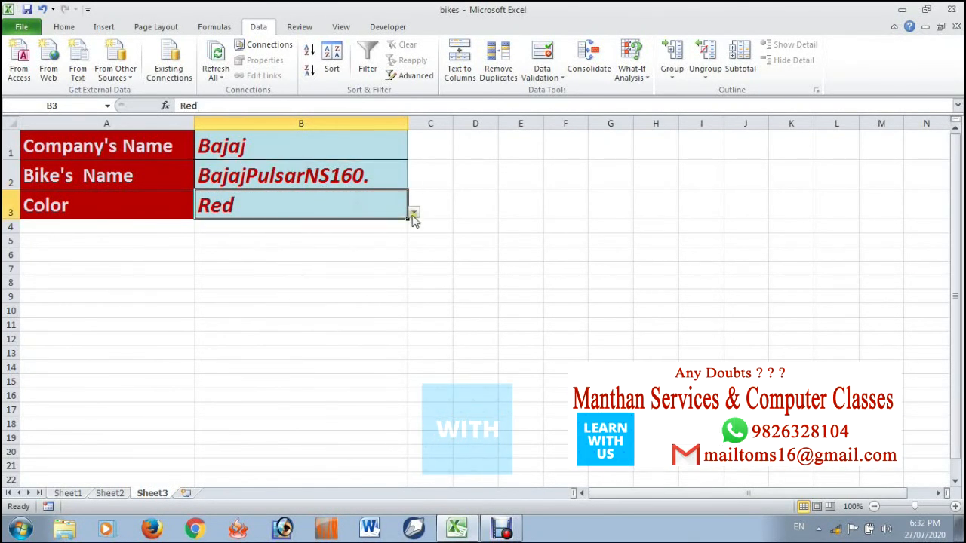